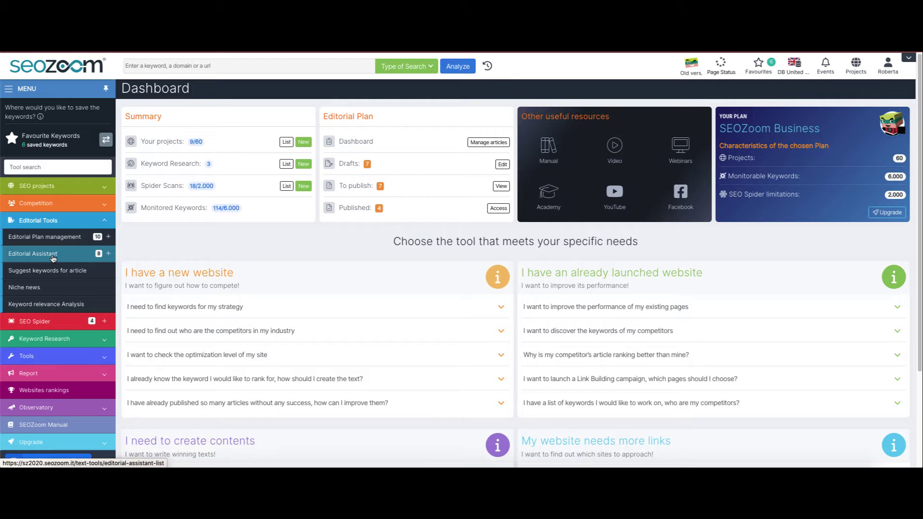
Create a new article in the Editorial Assistant with "apple pie" as its primary keyword
{"action": "left_click", "coordinate": [53, 258]}
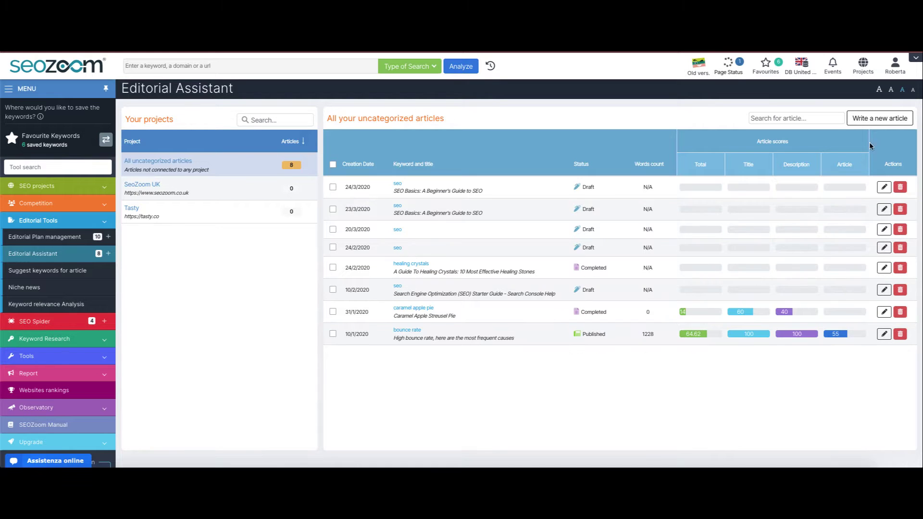
{"action": "left_click", "coordinate": [879, 118]}
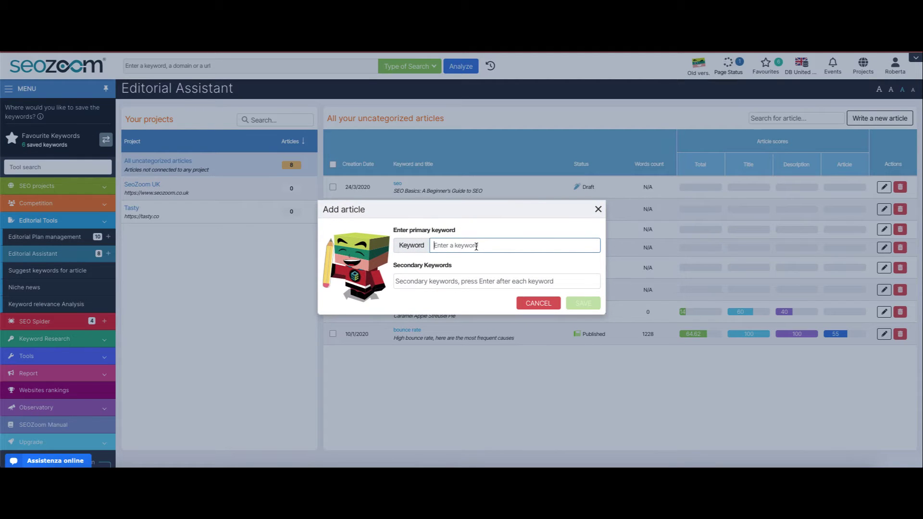
{"action": "type", "text": "apple pie"}
{"action": "left_click", "coordinate": [495, 256]}
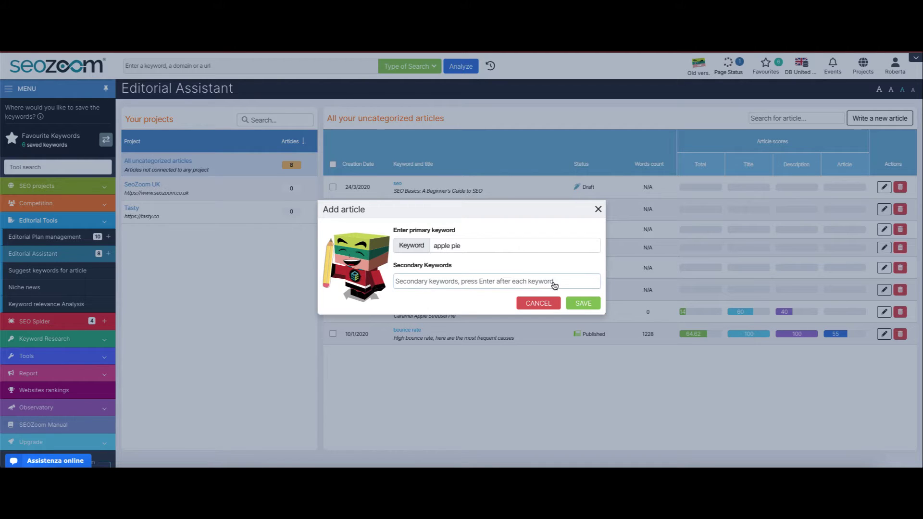
{"action": "left_click", "coordinate": [581, 305]}
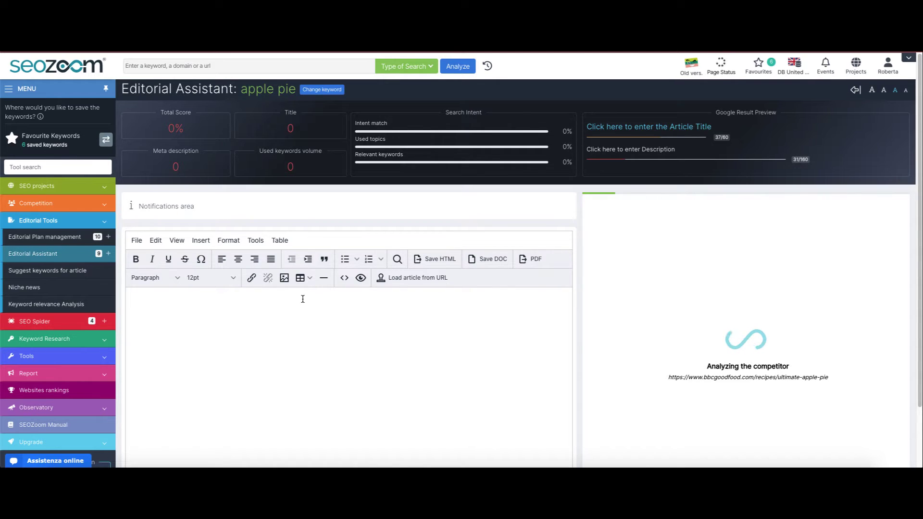
Open the published "bounce rate" article from the Editorial Assistant list and review the competitors' titles and descriptions
{"action": "left_click", "coordinate": [52, 256]}
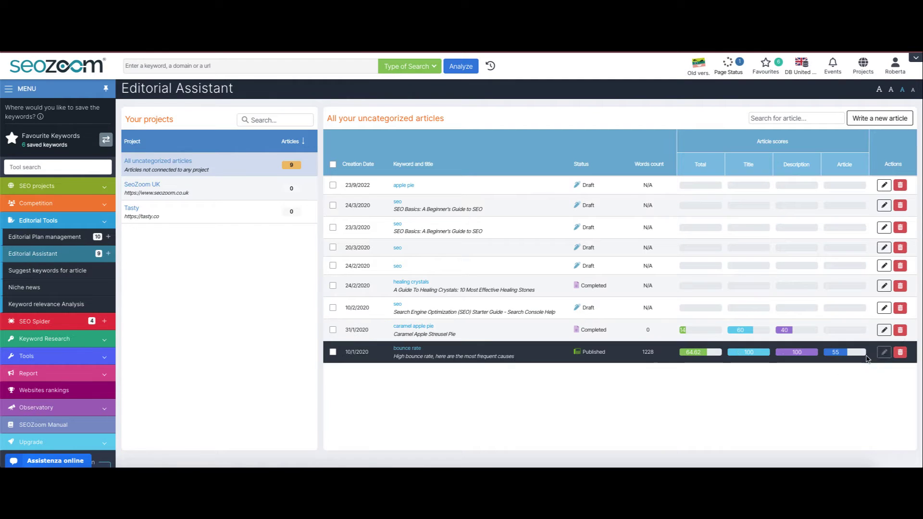
{"action": "left_click", "coordinate": [884, 352]}
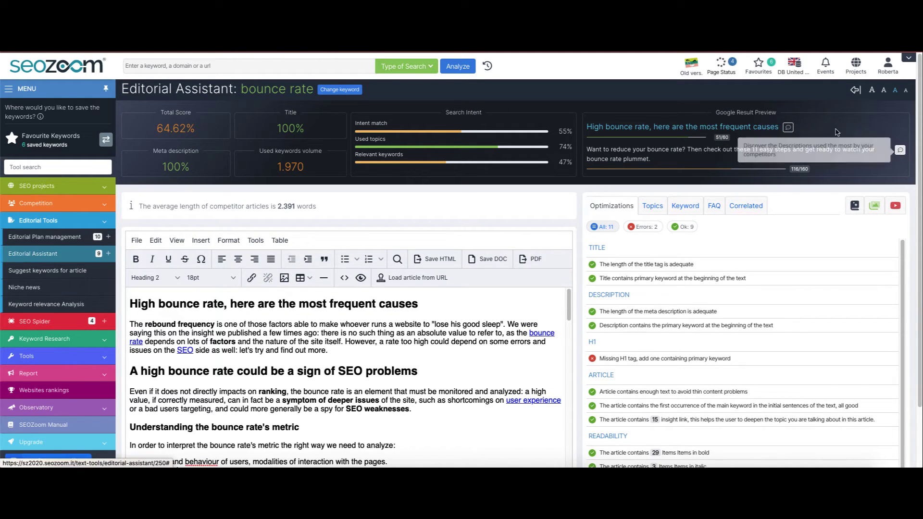
{"action": "left_click", "coordinate": [788, 128]}
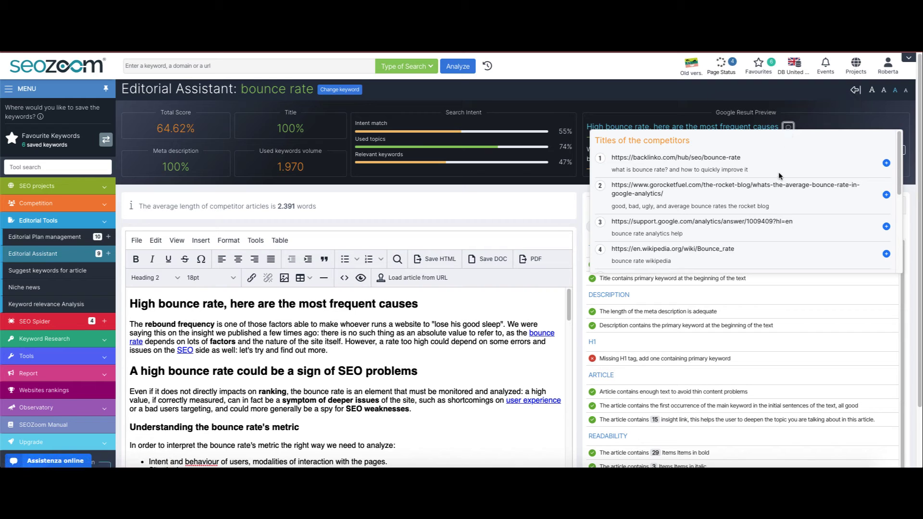
{"action": "scroll", "coordinate": [779, 176], "scroll_direction": "down", "scroll_amount": 3}
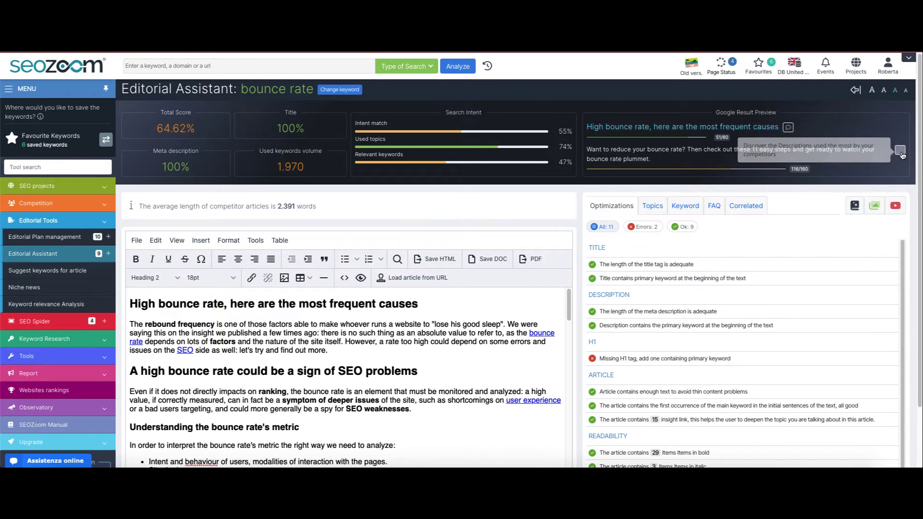
{"action": "left_click", "coordinate": [778, 149]}
{"action": "scroll", "coordinate": [774, 194], "scroll_direction": "down", "scroll_amount": 3}
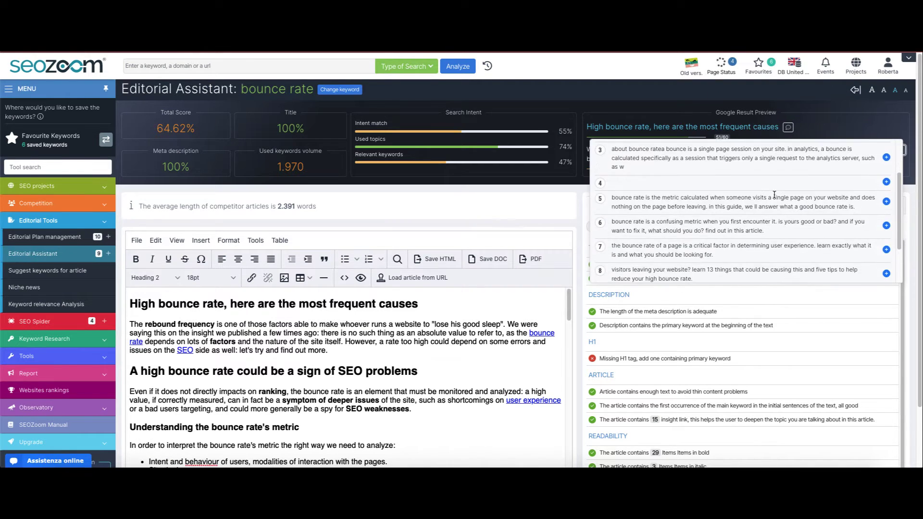
{"action": "left_click", "coordinate": [864, 121]}
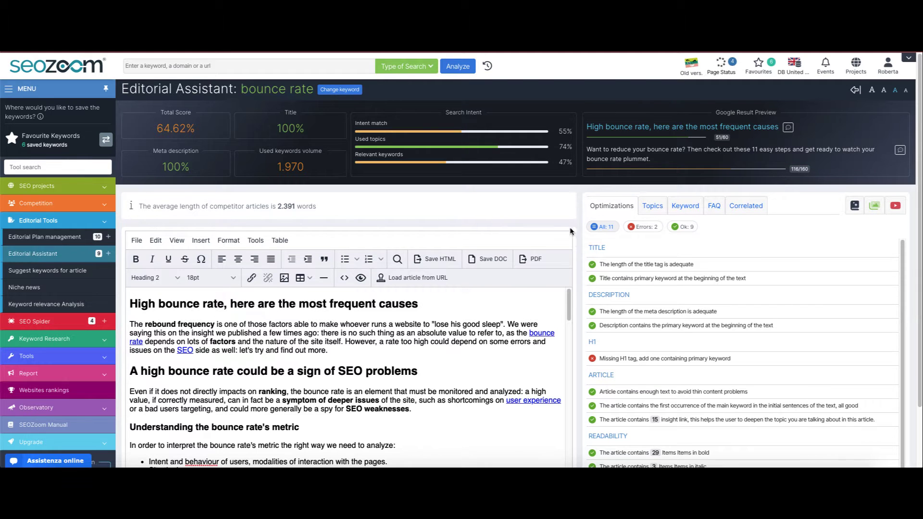
Review the article's optimization checks, filtering them by errors, by passed items and back to all
{"action": "scroll", "coordinate": [581, 247], "scroll_direction": "down", "scroll_amount": 2}
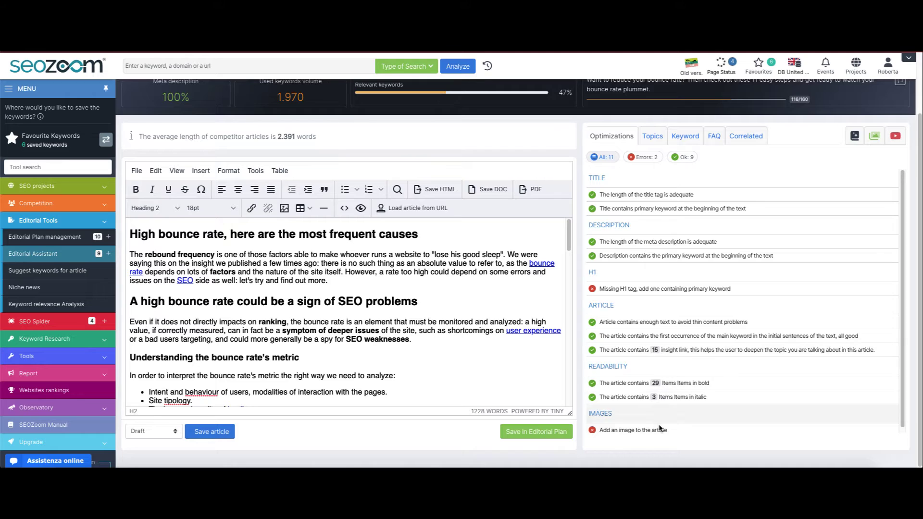
{"action": "scroll", "coordinate": [658, 327], "scroll_direction": "down", "scroll_amount": 1}
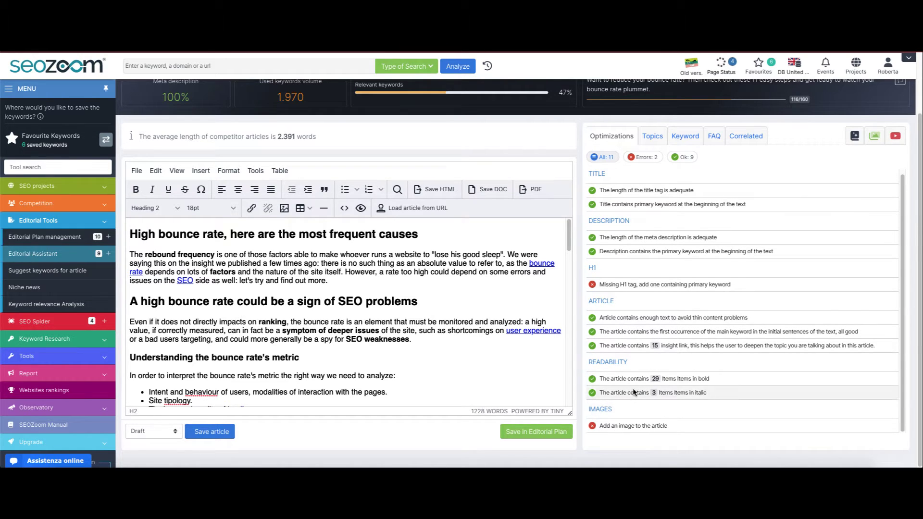
{"action": "scroll", "coordinate": [620, 312], "scroll_direction": "up", "scroll_amount": 1}
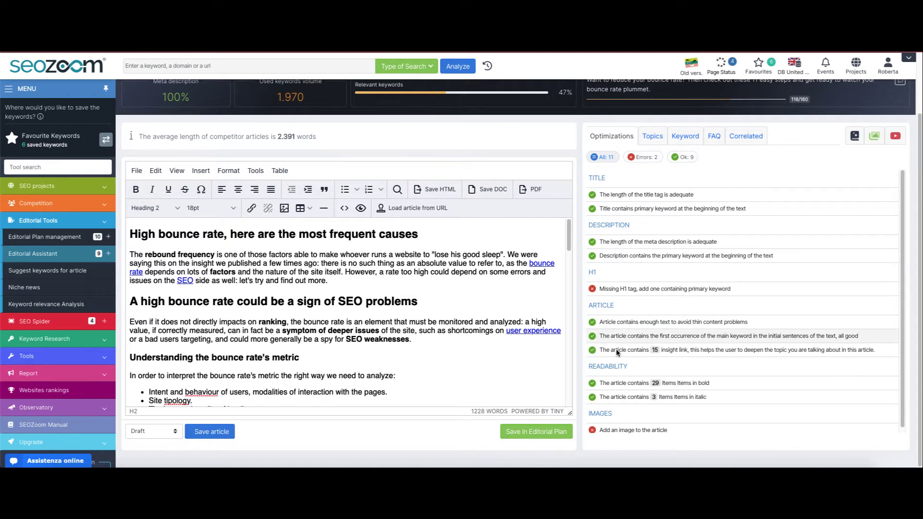
{"action": "left_click", "coordinate": [644, 159]}
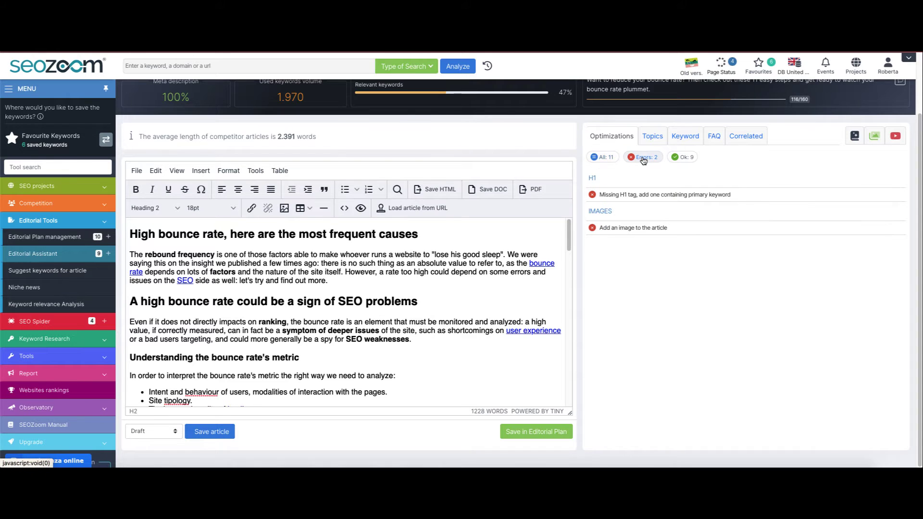
{"action": "left_click", "coordinate": [675, 159]}
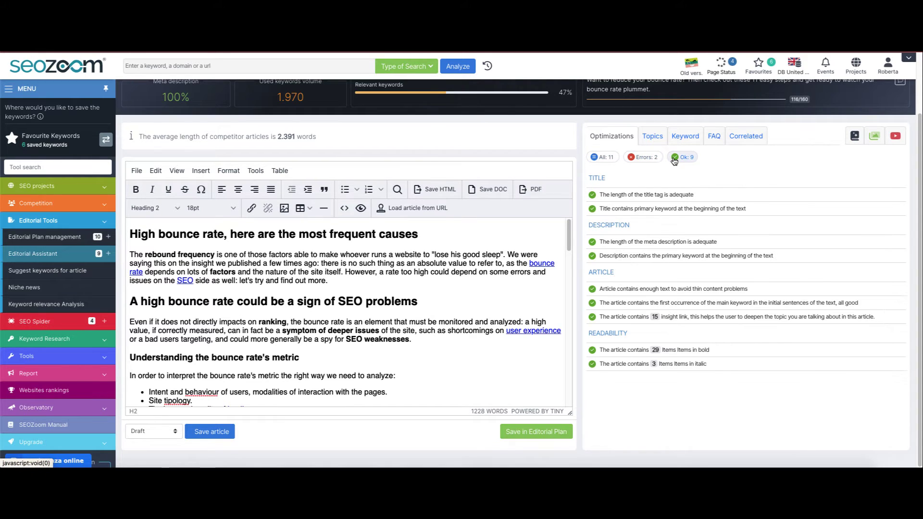
{"action": "left_click", "coordinate": [606, 157]}
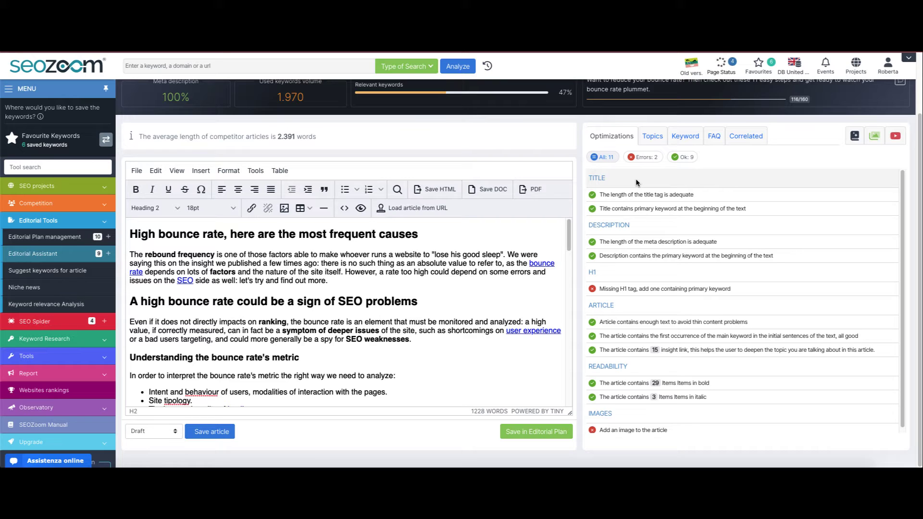
Examine the article's topics, comparing competitor and article usage for bounce, rate, rates, what, definition, page and google
{"action": "left_click", "coordinate": [653, 139]}
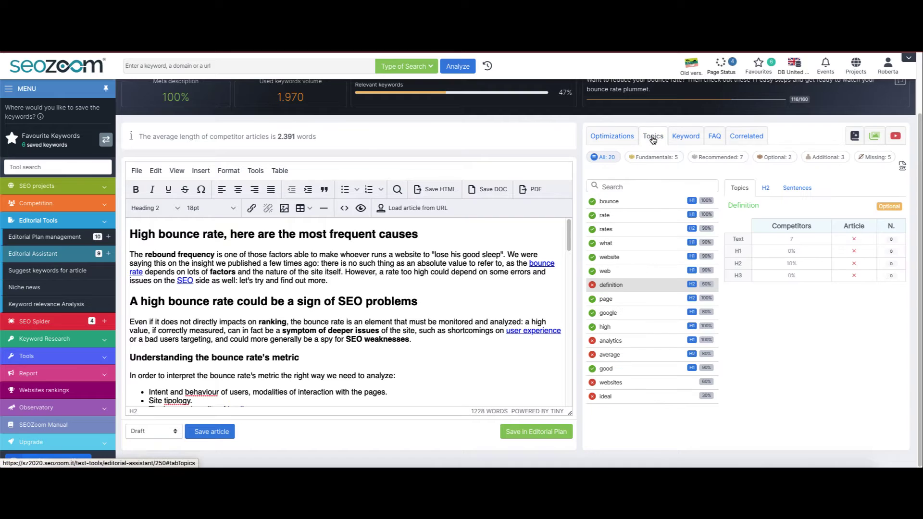
{"action": "left_click", "coordinate": [624, 203]}
{"action": "left_click", "coordinate": [623, 220]}
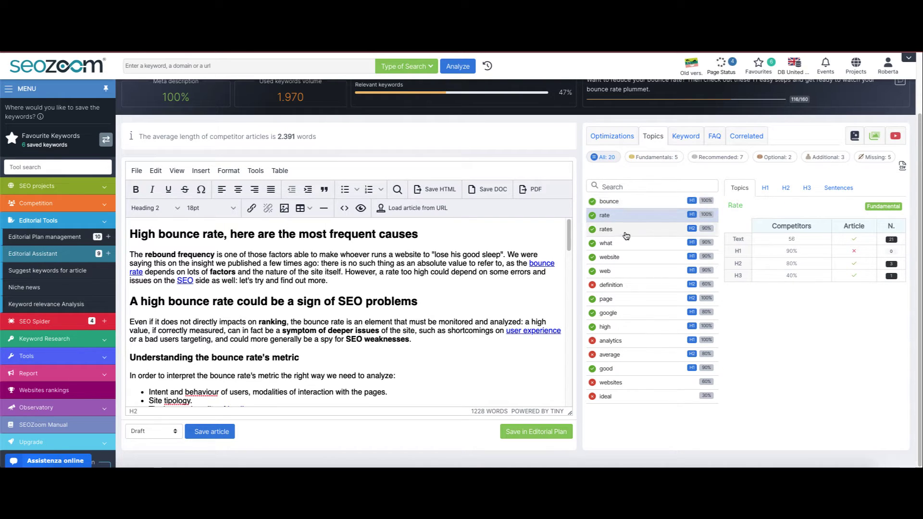
{"action": "left_click", "coordinate": [625, 235]}
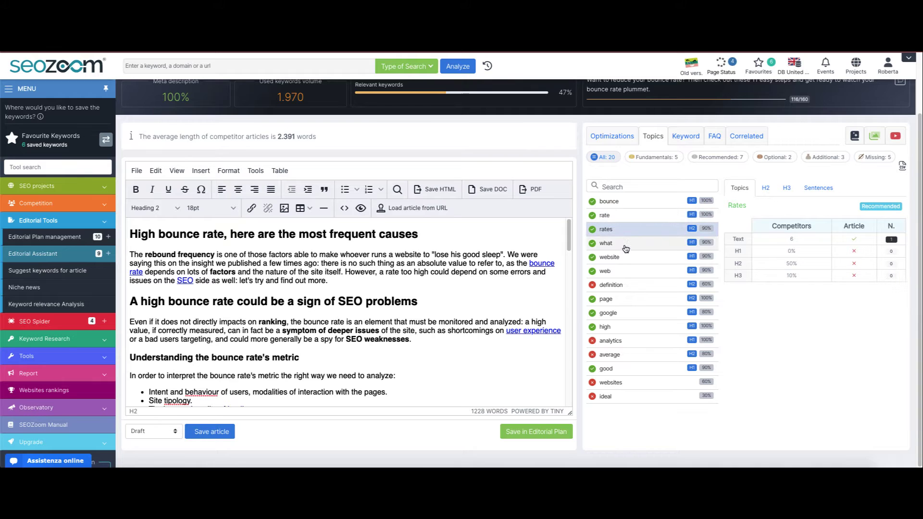
{"action": "left_click", "coordinate": [625, 257]}
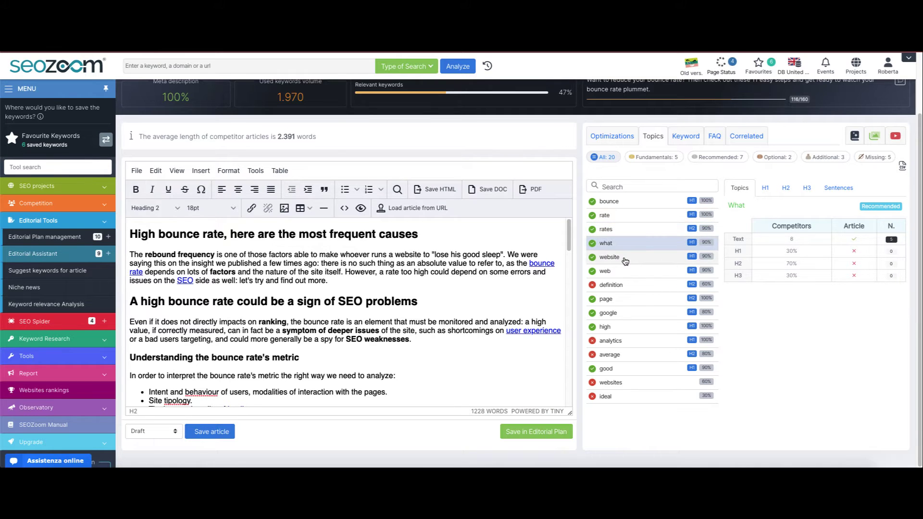
{"action": "left_click", "coordinate": [627, 287]}
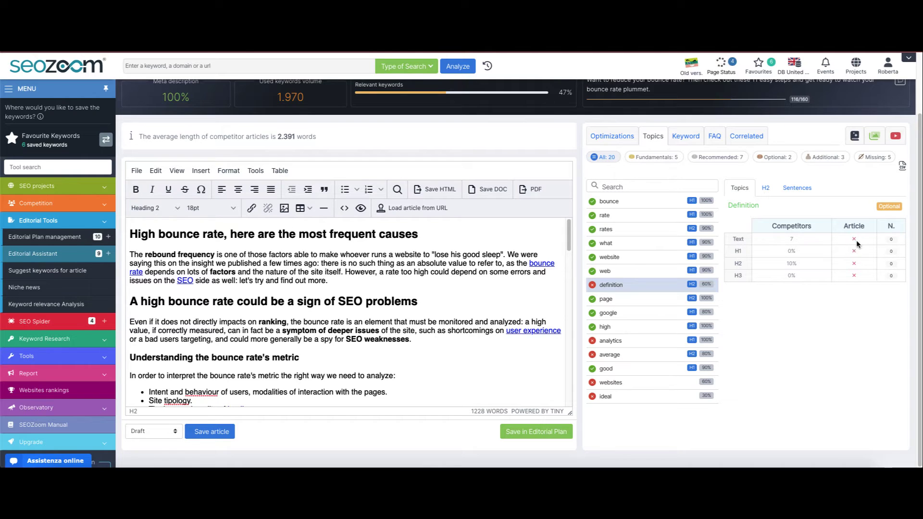
{"action": "mouse_move", "coordinate": [854, 244]}
{"action": "left_click", "coordinate": [617, 302]}
{"action": "left_click", "coordinate": [614, 315]}
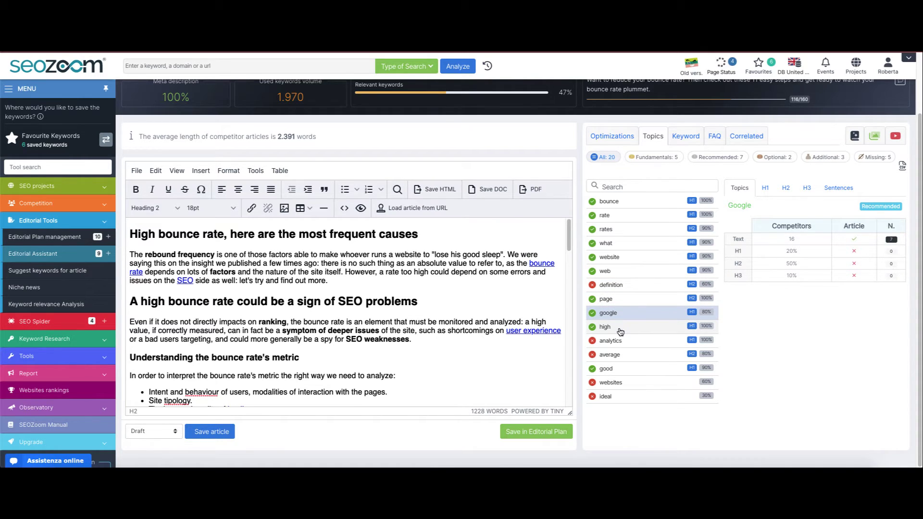
Examine the competitors' H1, H2 and H3 headings for the topic "bounce", and their H3 headings for "rate"
{"action": "left_click", "coordinate": [613, 203]}
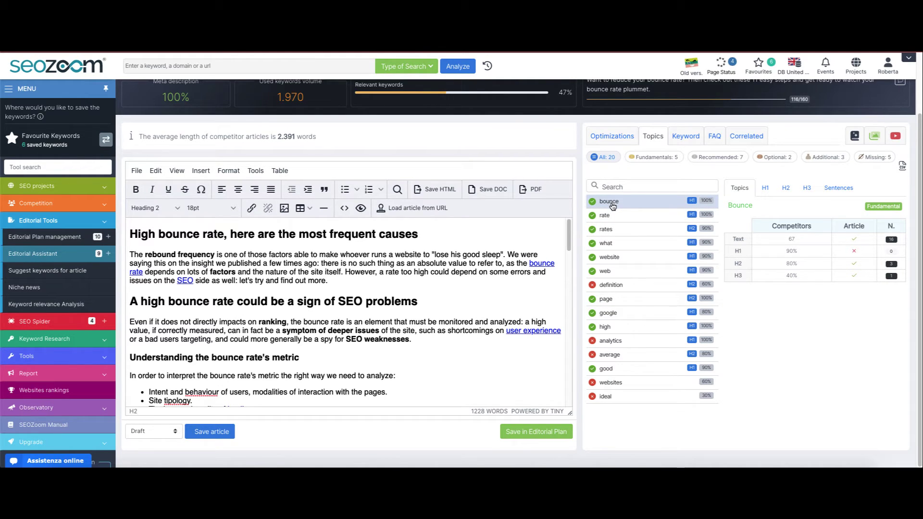
{"action": "left_click", "coordinate": [765, 191]}
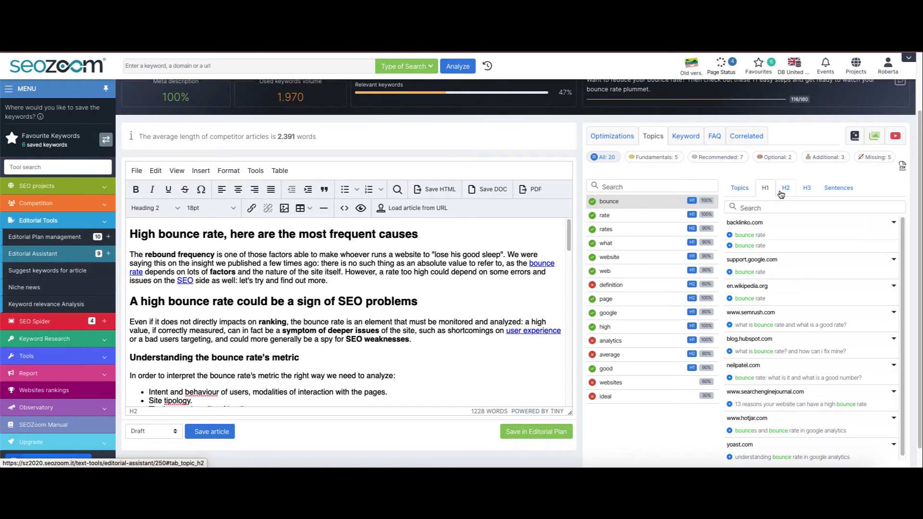
{"action": "left_click", "coordinate": [782, 192]}
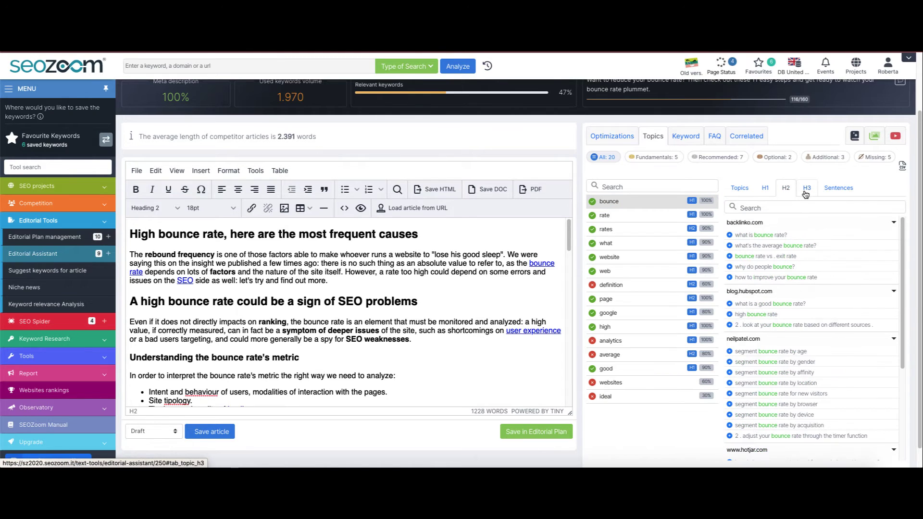
{"action": "left_click", "coordinate": [806, 194]}
{"action": "left_click", "coordinate": [635, 216]}
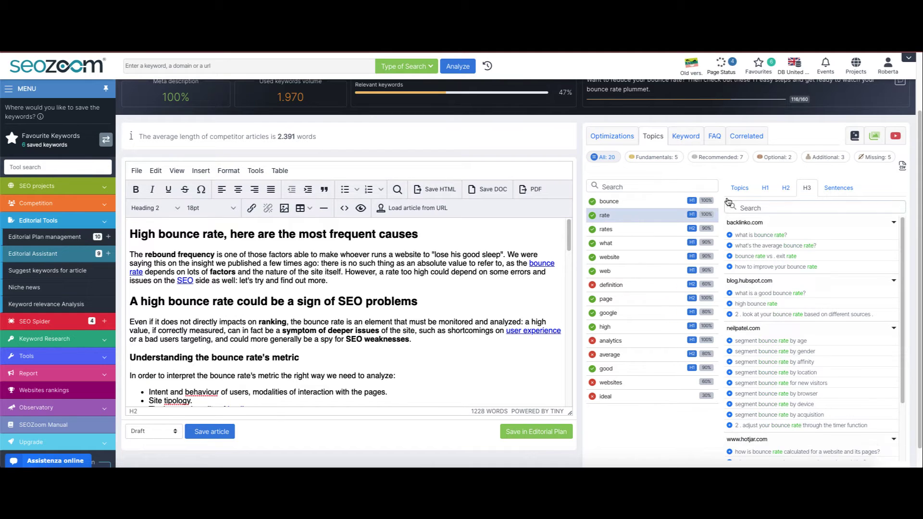
Return to the topic usage overview and compare the data for rate, websites, ideal, analytics, definition and bounce
{"action": "left_click", "coordinate": [740, 190]}
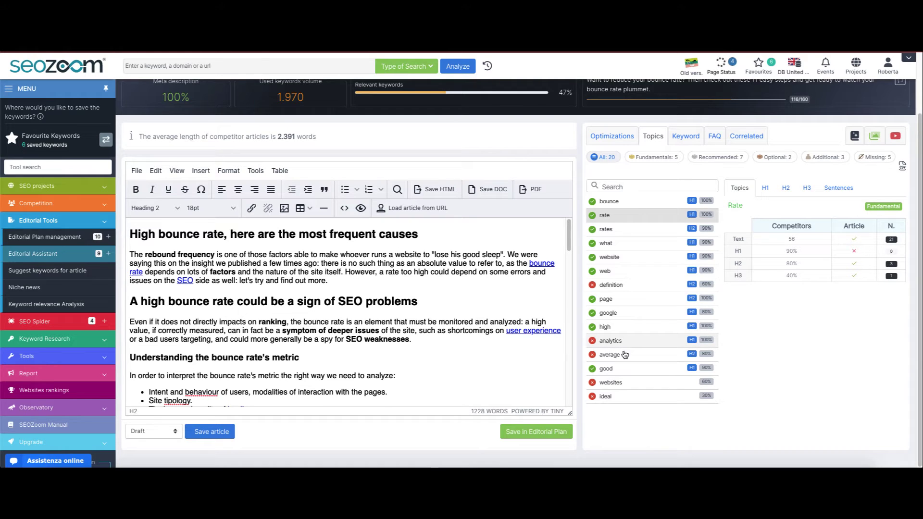
{"action": "left_click", "coordinate": [628, 390]}
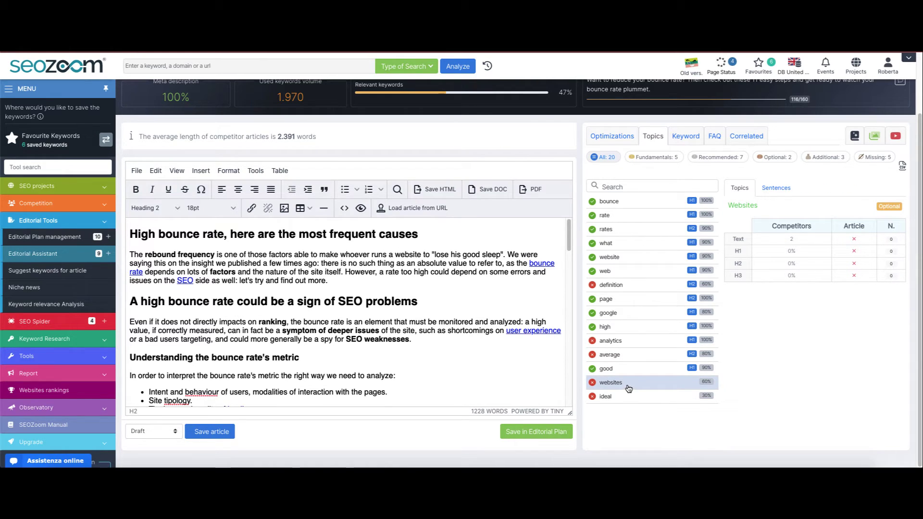
{"action": "left_click", "coordinate": [630, 398]}
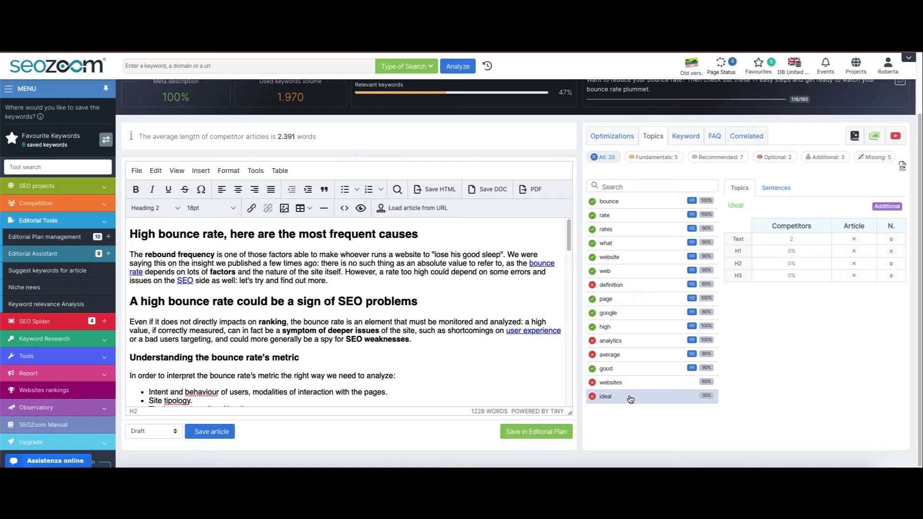
{"action": "left_click", "coordinate": [629, 342]}
{"action": "left_click", "coordinate": [626, 289]}
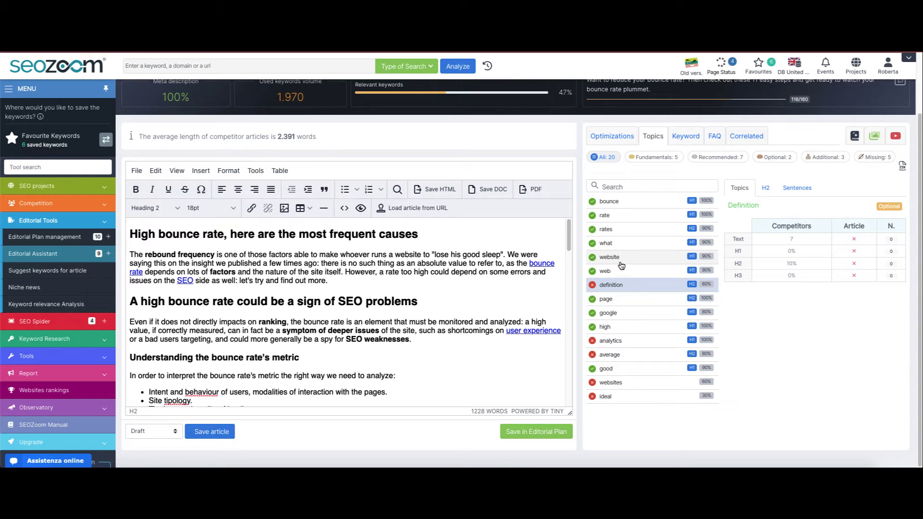
{"action": "left_click", "coordinate": [628, 206]}
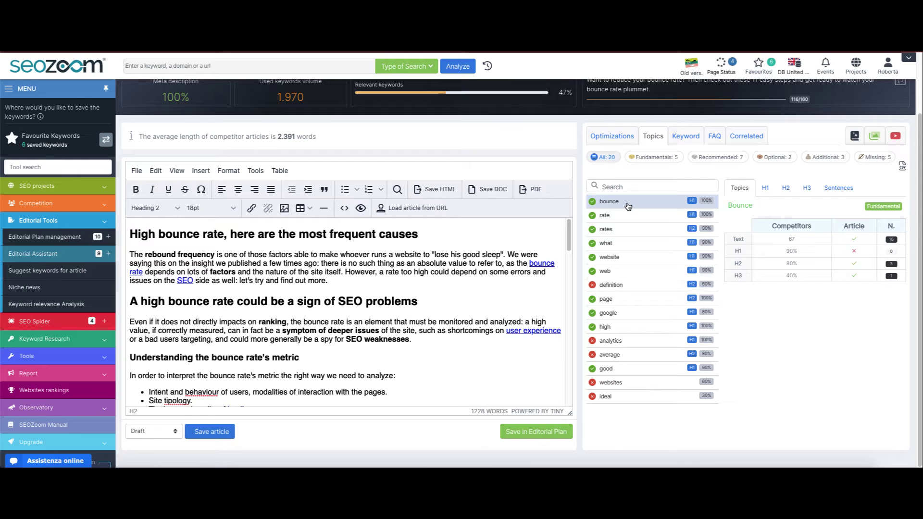
Examine the full list of keyword suggestions for the article, from the first entries to the end and back
{"action": "left_click", "coordinate": [687, 136]}
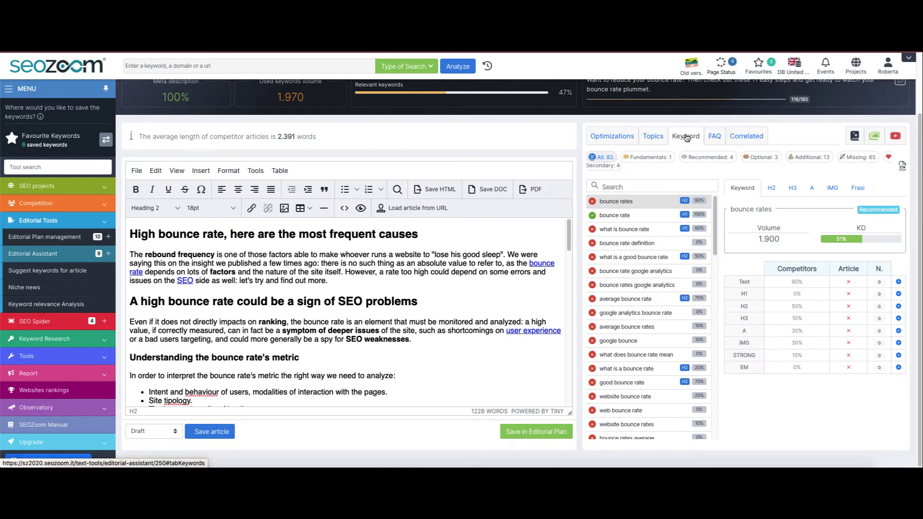
{"action": "scroll", "coordinate": [641, 253], "scroll_direction": "down", "scroll_amount": 1}
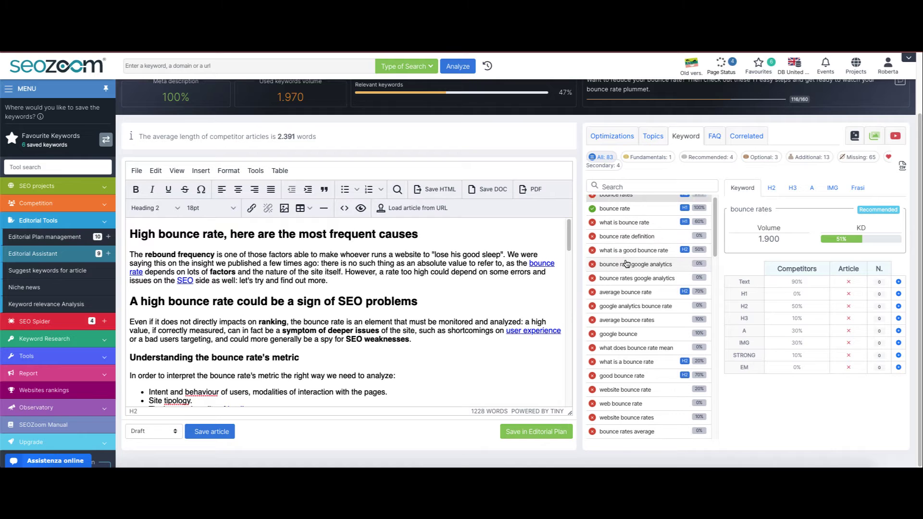
{"action": "scroll", "coordinate": [625, 269], "scroll_direction": "down", "scroll_amount": 1}
{"action": "scroll", "coordinate": [625, 271], "scroll_direction": "down", "scroll_amount": 5}
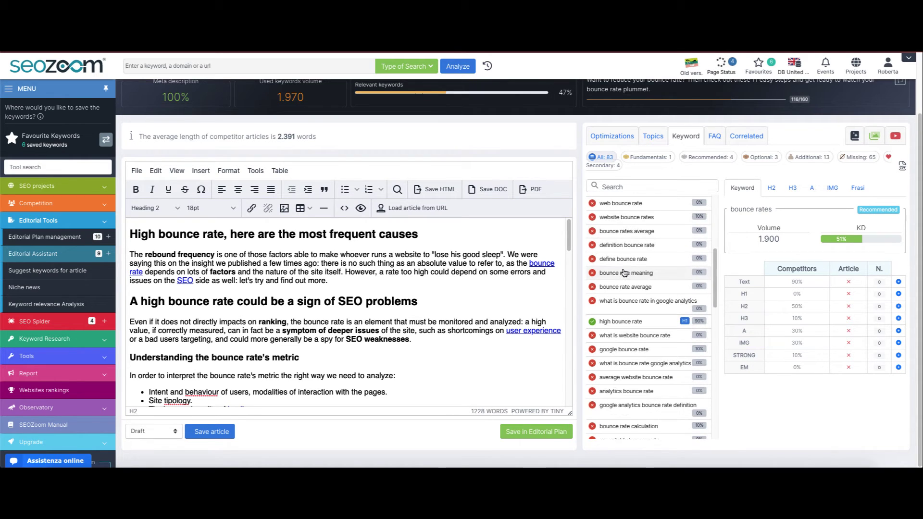
{"action": "scroll", "coordinate": [625, 273], "scroll_direction": "down", "scroll_amount": 4}
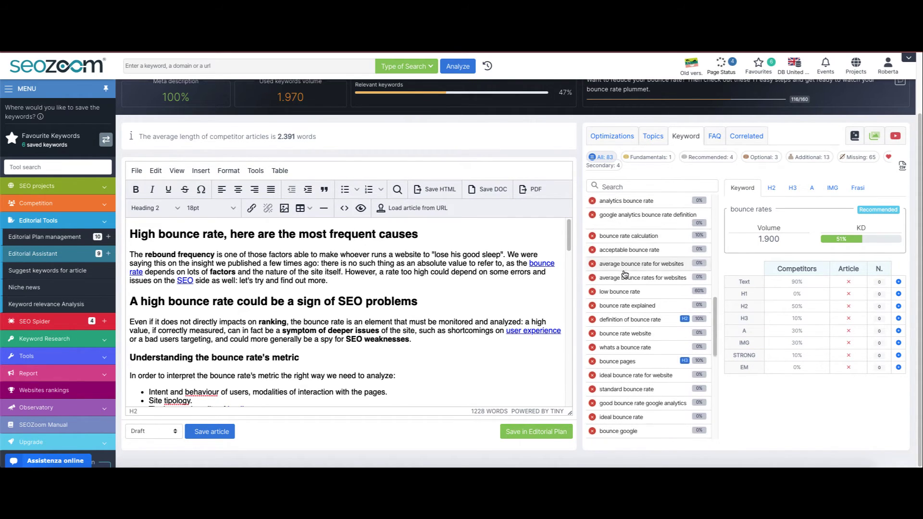
{"action": "scroll", "coordinate": [625, 274], "scroll_direction": "down", "scroll_amount": 6}
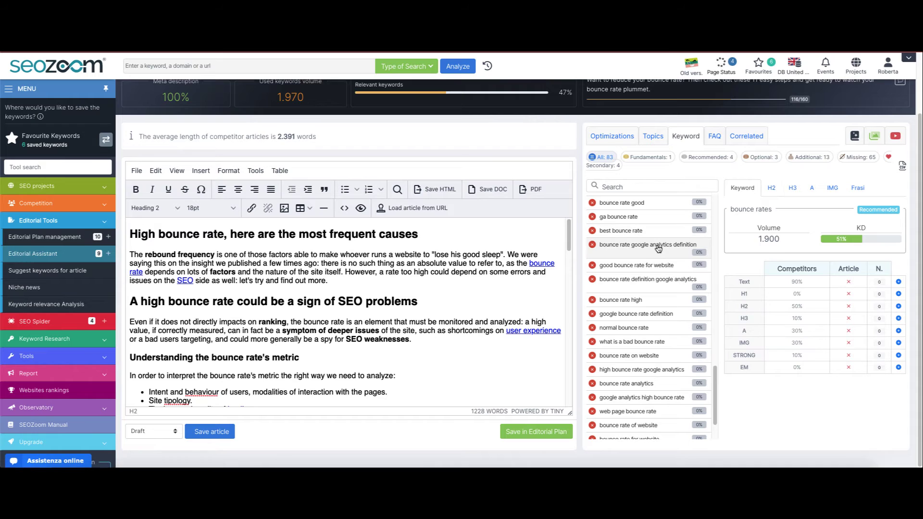
{"action": "scroll", "coordinate": [656, 253], "scroll_direction": "up", "scroll_amount": 5}
{"action": "scroll", "coordinate": [656, 253], "scroll_direction": "up", "scroll_amount": 5}
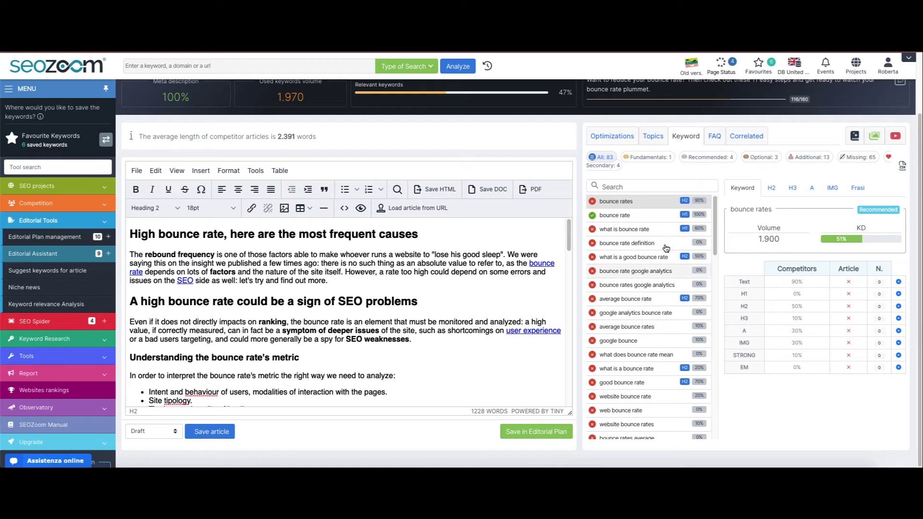
Compare competitor and article usage for the keywords "bounce rate", "what is bounce rate" and "what is a good bounce rate"
{"action": "left_click", "coordinate": [638, 219]}
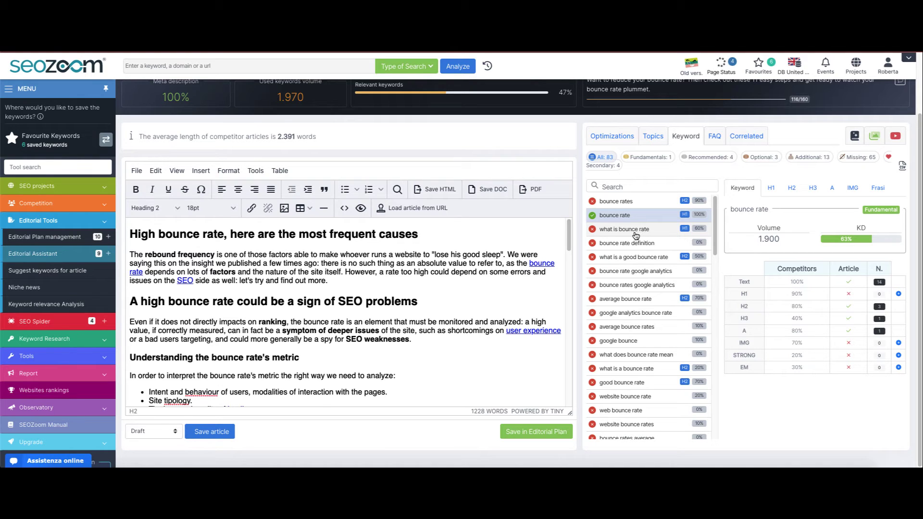
{"action": "left_click", "coordinate": [640, 235]}
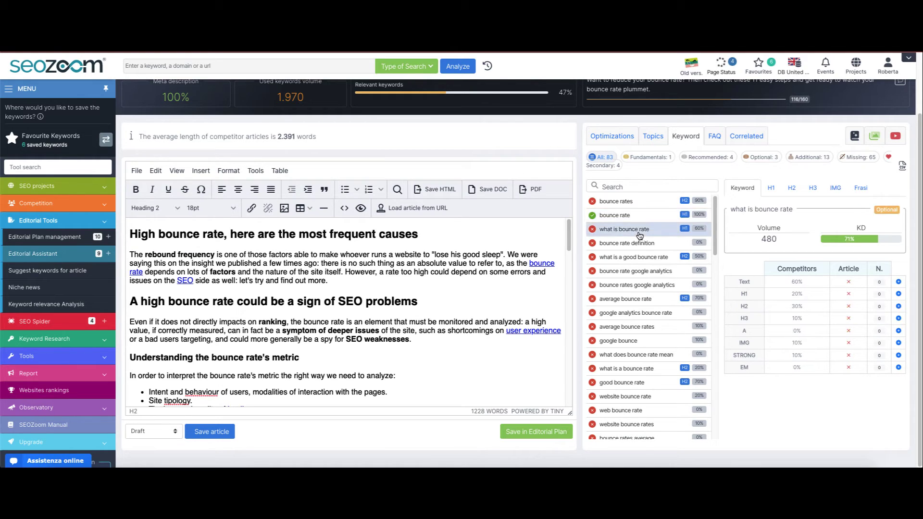
{"action": "left_click", "coordinate": [655, 261]}
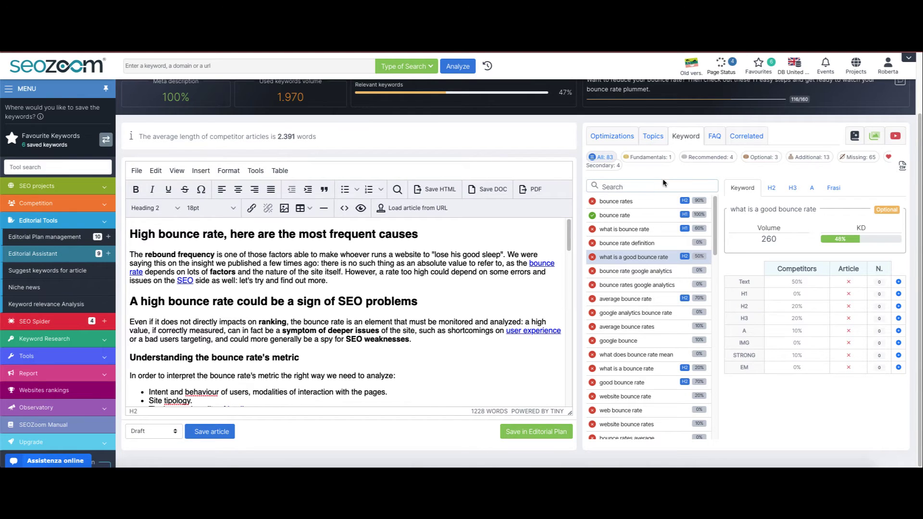
Examine the frequently asked questions from users about the topic, going through the Can, Does, How and Is groups
{"action": "mouse_move", "coordinate": [714, 154]}
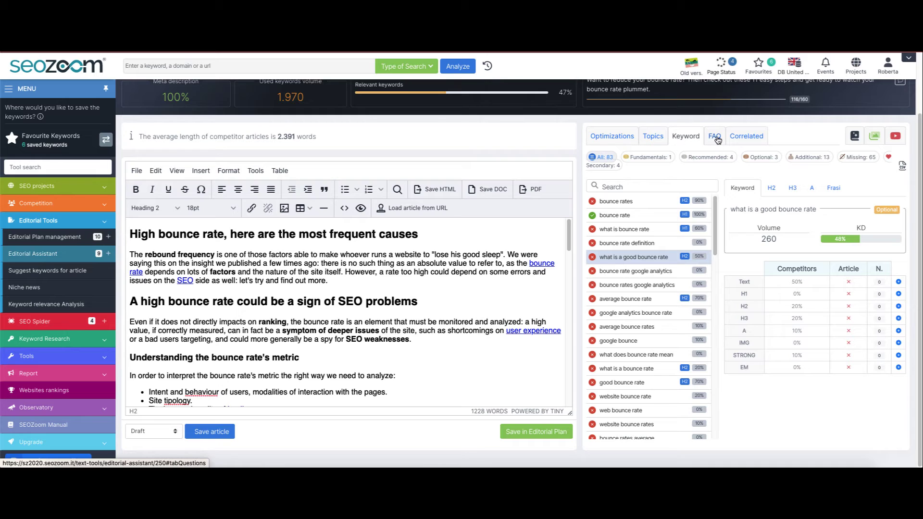
{"action": "left_click", "coordinate": [716, 139]}
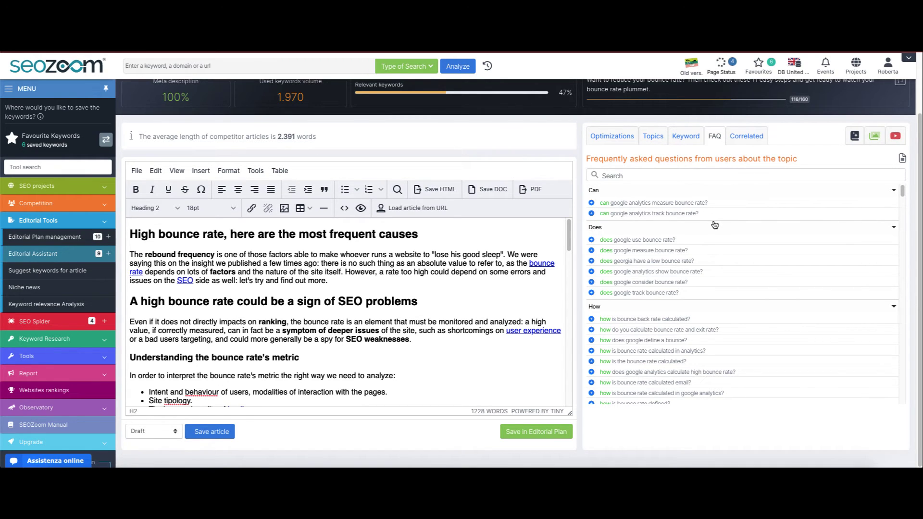
{"action": "scroll", "coordinate": [716, 215], "scroll_direction": "down", "scroll_amount": 1}
{"action": "scroll", "coordinate": [715, 226], "scroll_direction": "down", "scroll_amount": 3}
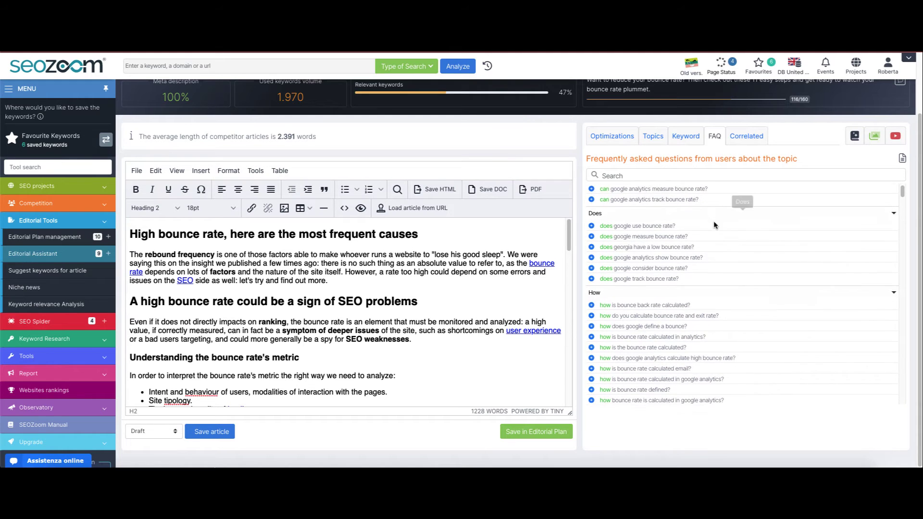
{"action": "scroll", "coordinate": [711, 282], "scroll_direction": "down", "scroll_amount": 5}
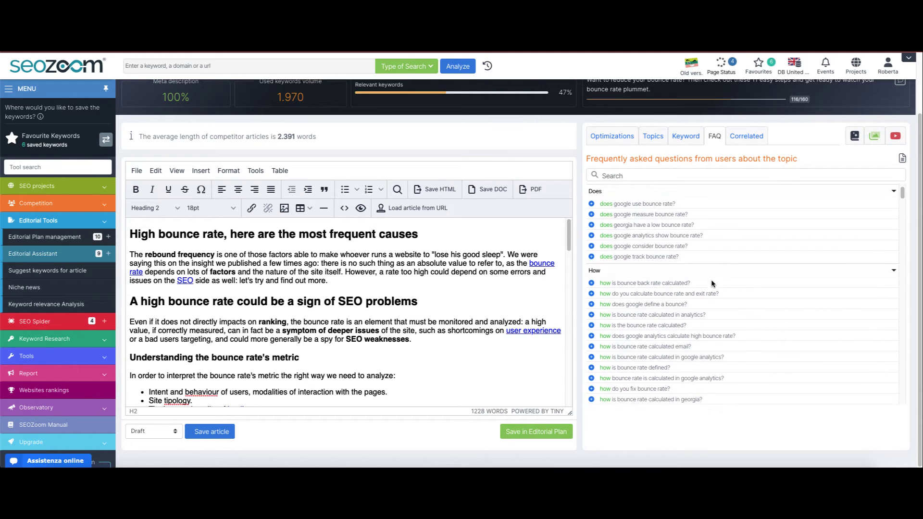
{"action": "scroll", "coordinate": [712, 282], "scroll_direction": "down", "scroll_amount": 7}
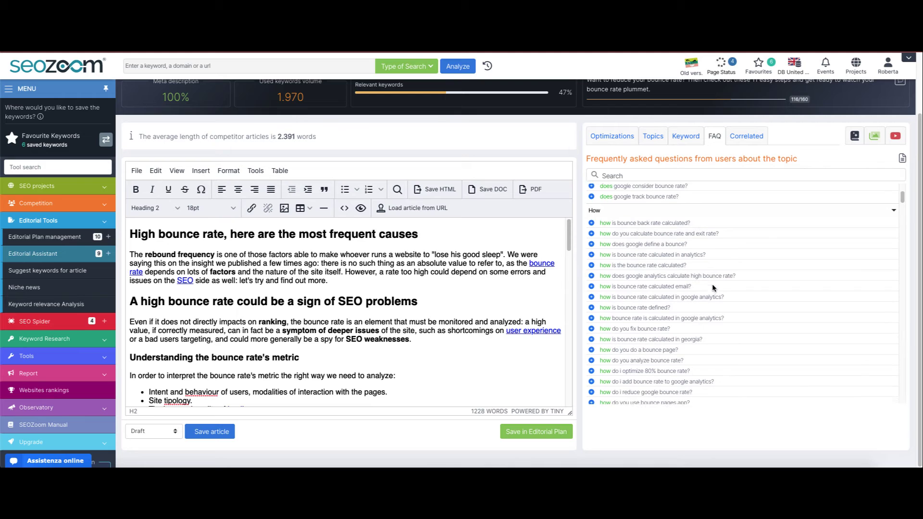
{"action": "scroll", "coordinate": [709, 289], "scroll_direction": "down", "scroll_amount": 6}
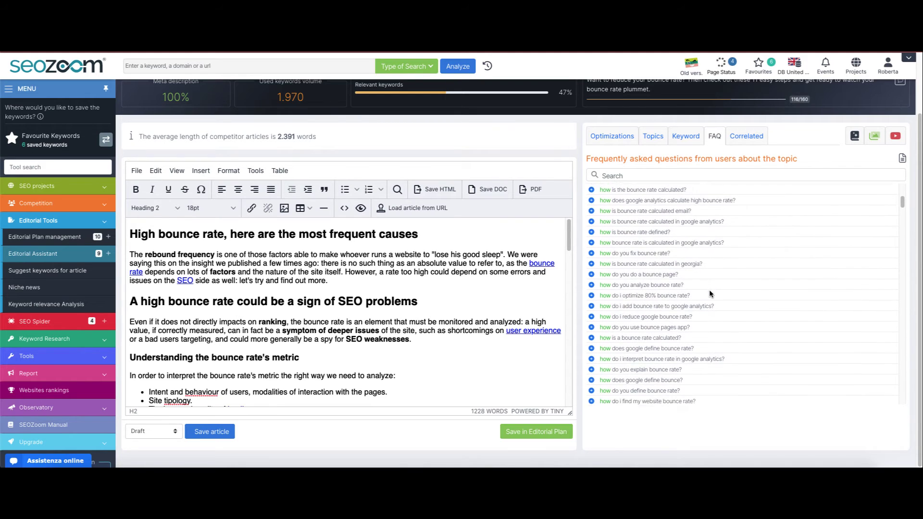
{"action": "scroll", "coordinate": [709, 291], "scroll_direction": "down", "scroll_amount": 8}
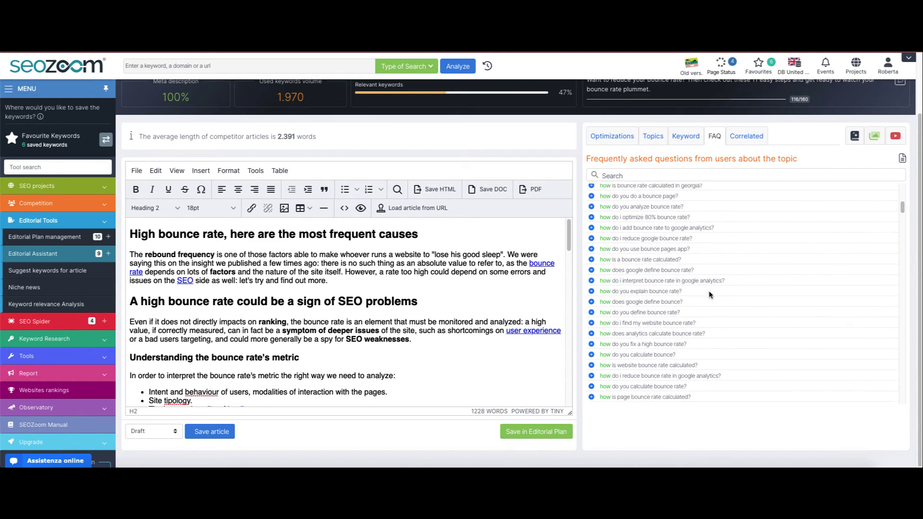
{"action": "scroll", "coordinate": [709, 295], "scroll_direction": "down", "scroll_amount": 20}
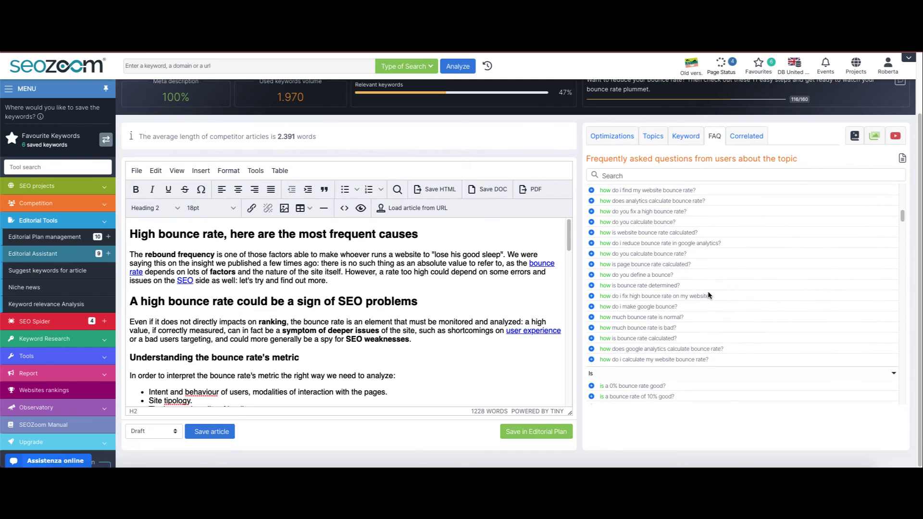
{"action": "scroll", "coordinate": [708, 293], "scroll_direction": "down", "scroll_amount": 4}
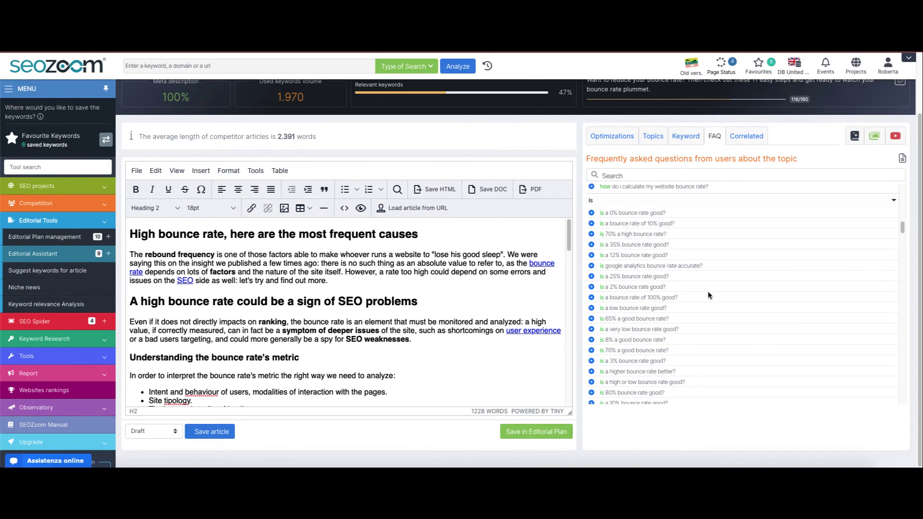
{"action": "scroll", "coordinate": [708, 294], "scroll_direction": "down", "scroll_amount": 9}
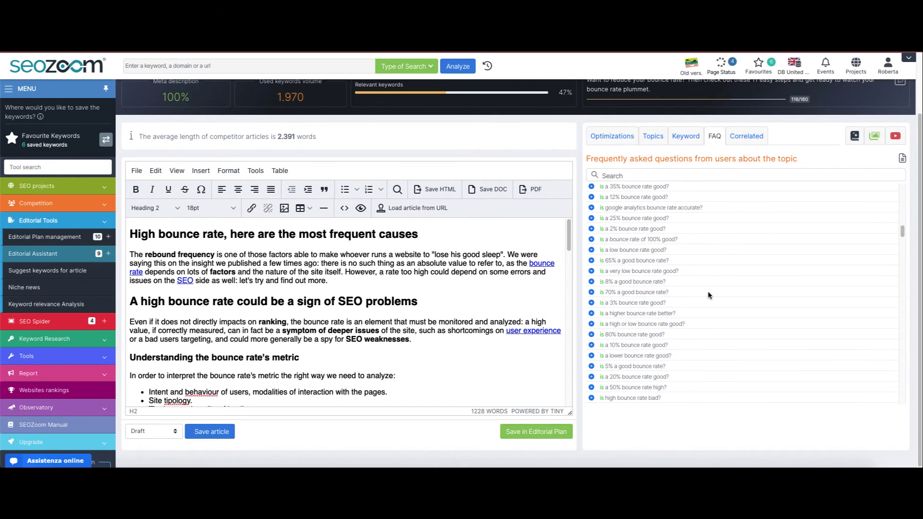
{"action": "scroll", "coordinate": [708, 296], "scroll_direction": "down", "scroll_amount": 7}
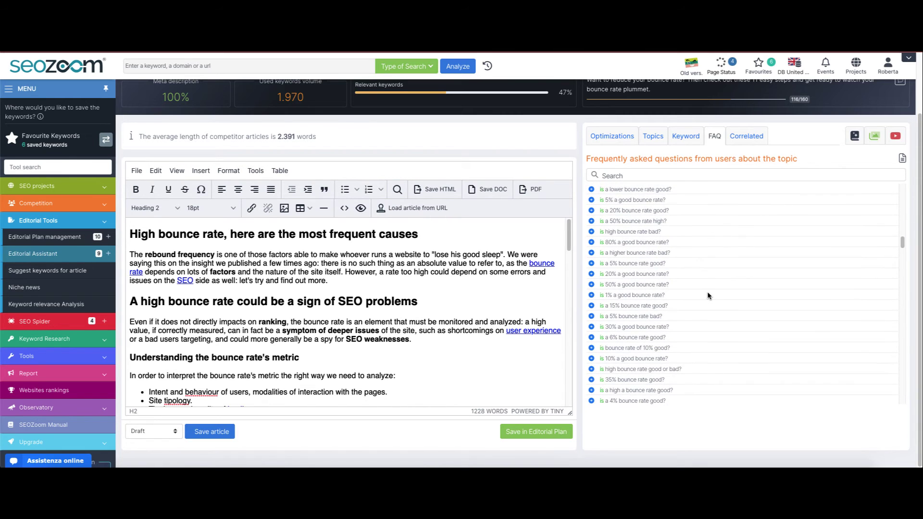
Return to the start of the questions, collapse the Does, How and Is groups, and expand them again
{"action": "left_click_drag", "start_coordinate": [903, 251], "coordinate": [905, 181]}
{"action": "left_click", "coordinate": [895, 230]}
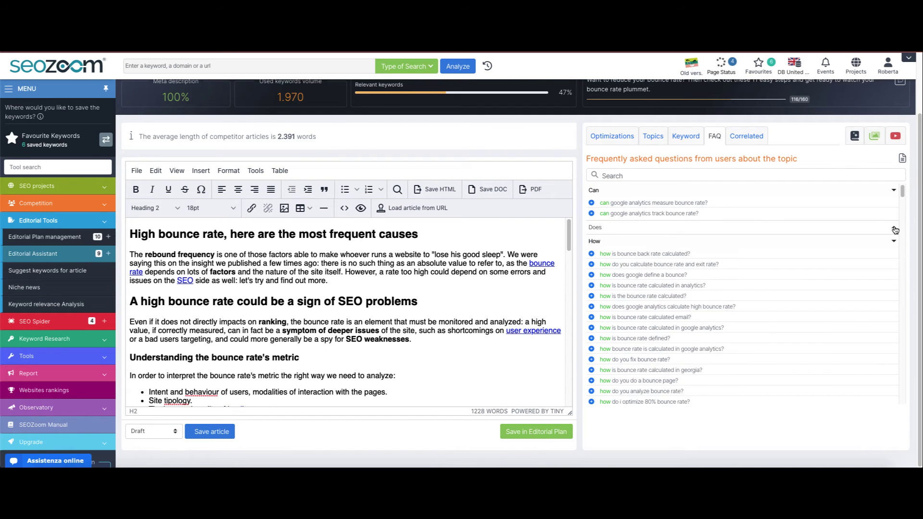
{"action": "left_click", "coordinate": [894, 243]}
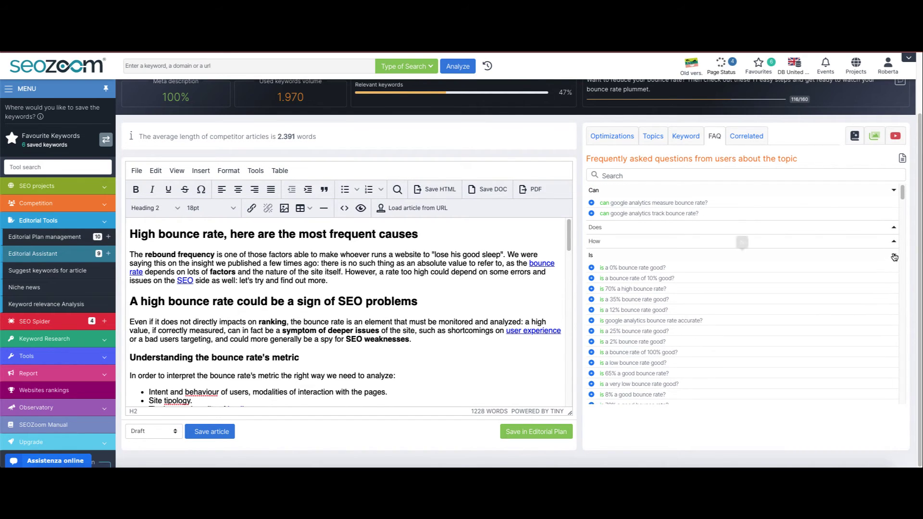
{"action": "left_click", "coordinate": [895, 257]}
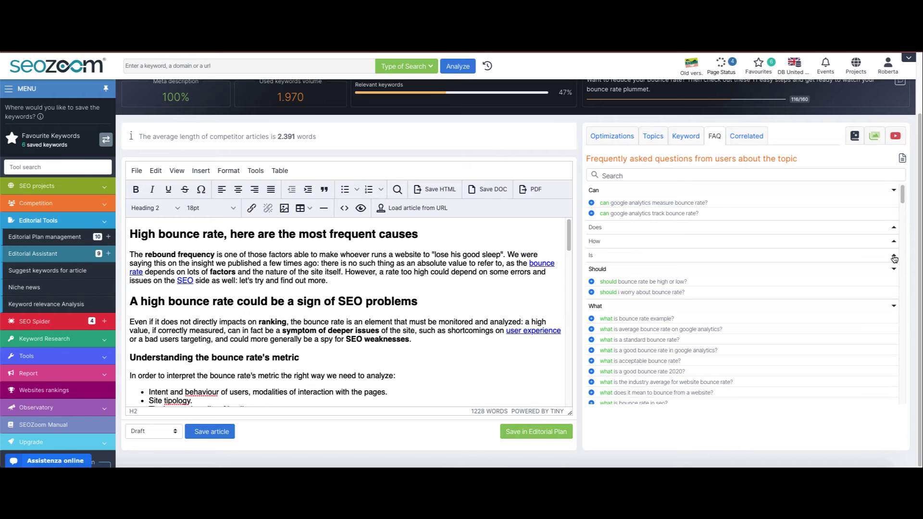
{"action": "left_click", "coordinate": [895, 256]}
{"action": "left_click", "coordinate": [894, 243]}
{"action": "left_click", "coordinate": [894, 229]}
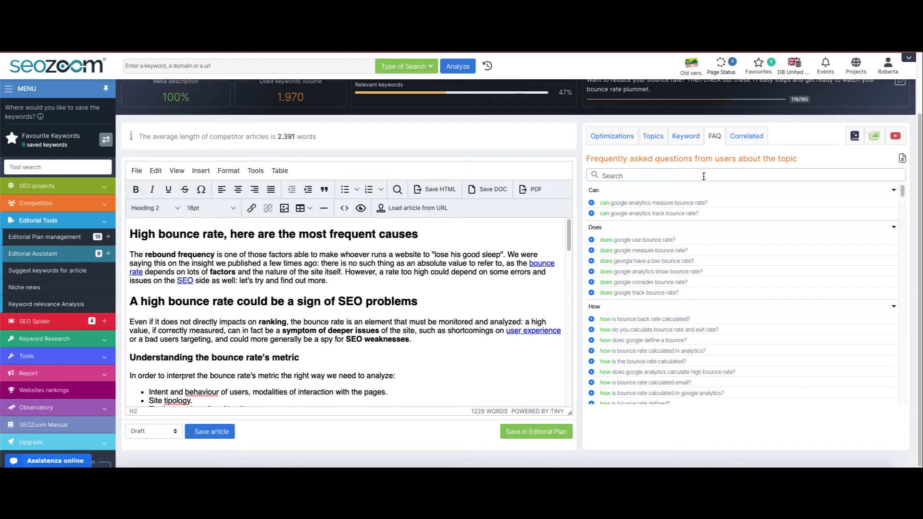
Review the correlated keywords suggested for insight articles, with their search volumes and their write and schedule options
{"action": "left_click", "coordinate": [744, 141]}
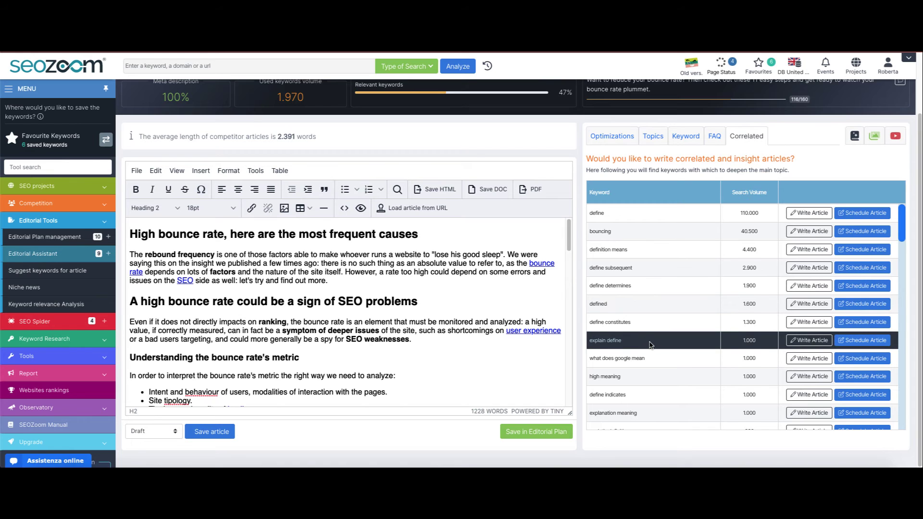
{"action": "scroll", "coordinate": [652, 343], "scroll_direction": "down", "scroll_amount": 2}
{"action": "scroll", "coordinate": [652, 345], "scroll_direction": "down", "scroll_amount": 3}
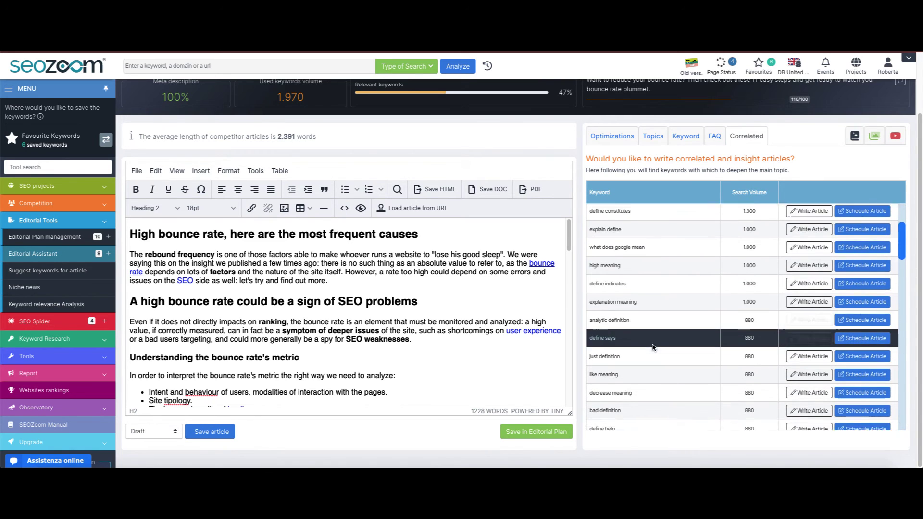
{"action": "scroll", "coordinate": [652, 344], "scroll_direction": "down", "scroll_amount": 5}
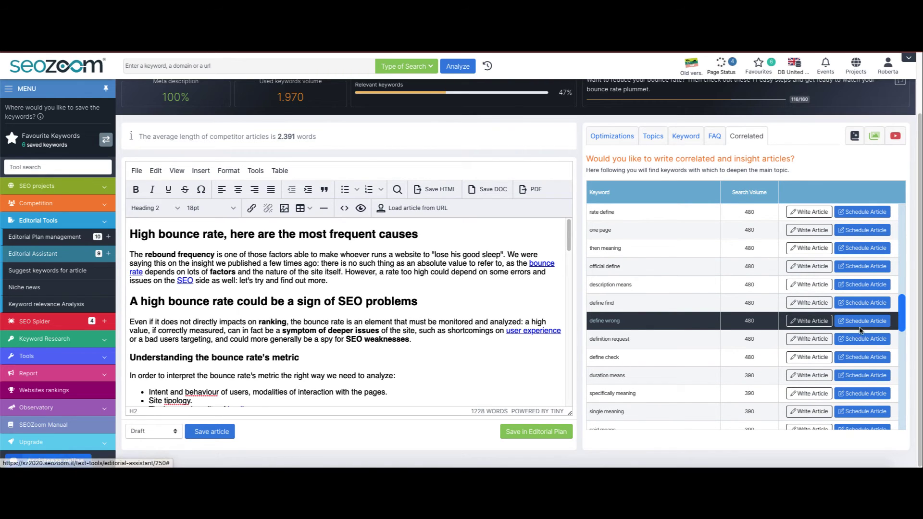
{"action": "scroll", "coordinate": [739, 323], "scroll_direction": "up", "scroll_amount": 12}
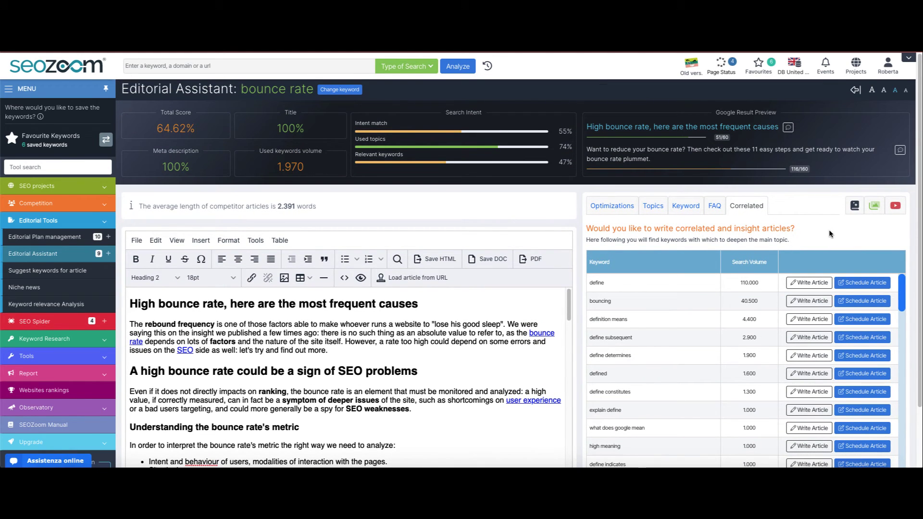
Search for synonyms of "issue" and look through the meanings listed
{"action": "left_click", "coordinate": [855, 206]}
{"action": "left_click", "coordinate": [795, 232]}
{"action": "type", "text": "i"}
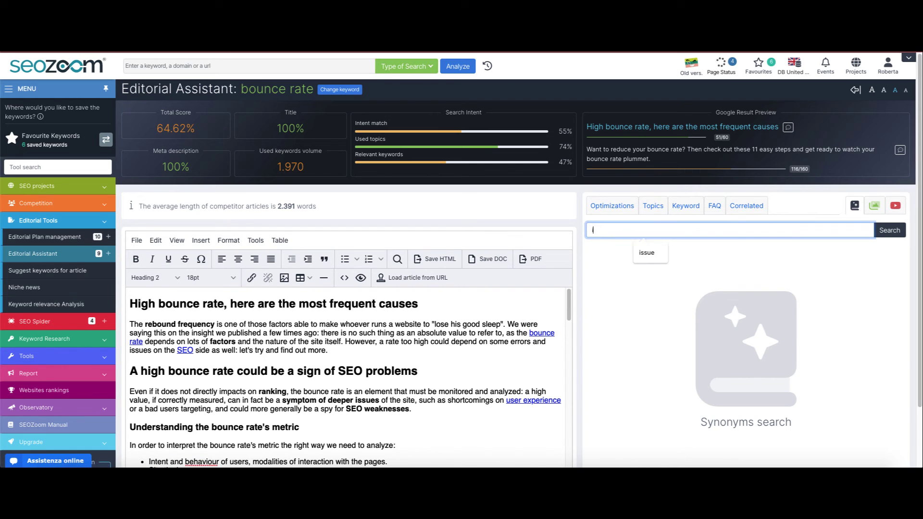
{"action": "type", "text": "ssue"}
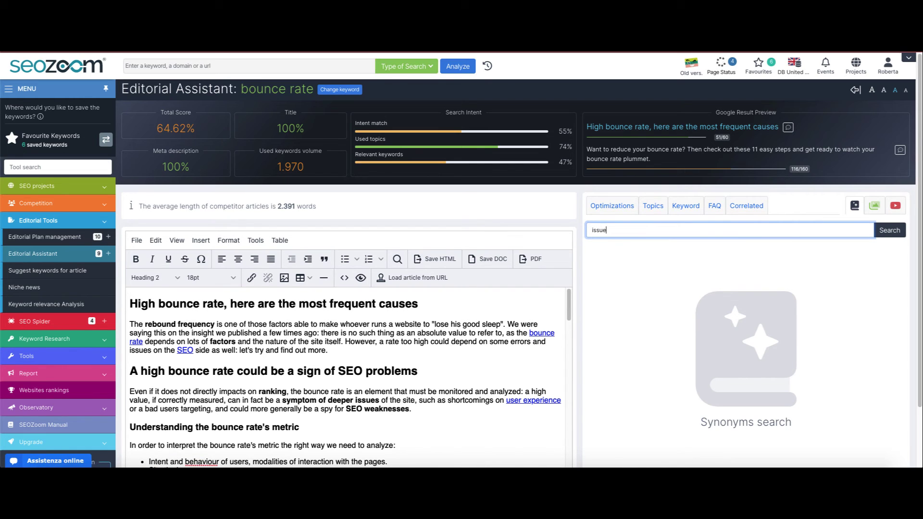
{"action": "left_click", "coordinate": [889, 231]}
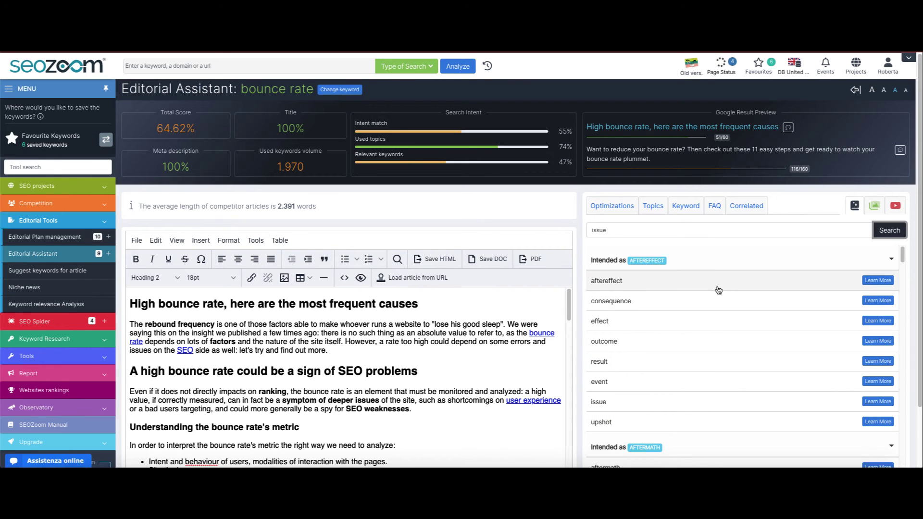
{"action": "scroll", "coordinate": [711, 317], "scroll_direction": "down", "scroll_amount": 3}
{"action": "scroll", "coordinate": [712, 319], "scroll_direction": "down", "scroll_amount": 5}
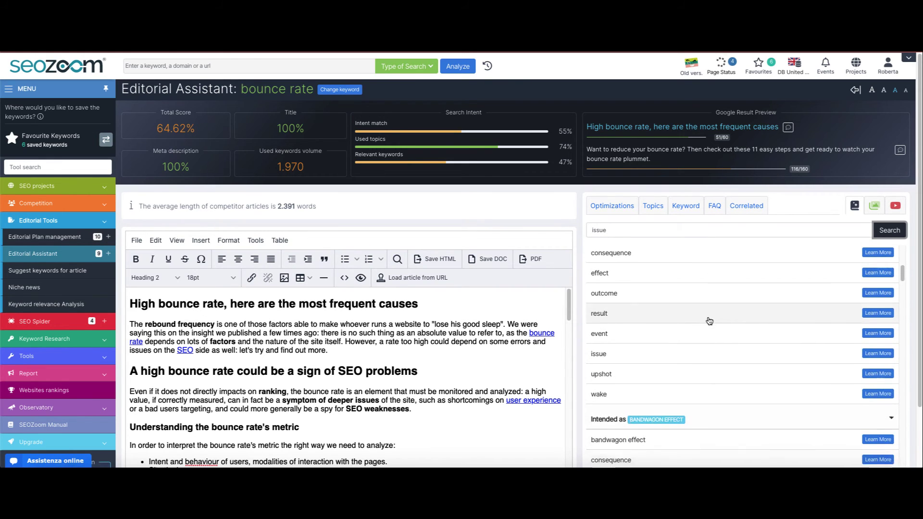
{"action": "scroll", "coordinate": [708, 321], "scroll_direction": "down", "scroll_amount": 1}
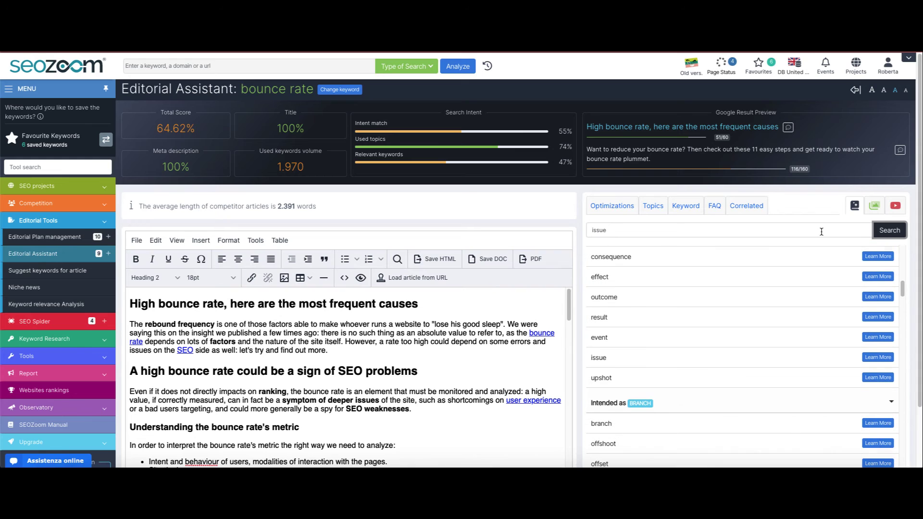
Search the free image library for "apple pie" pictures with horizontal orientation, checking the available orientation options
{"action": "left_click", "coordinate": [875, 207]}
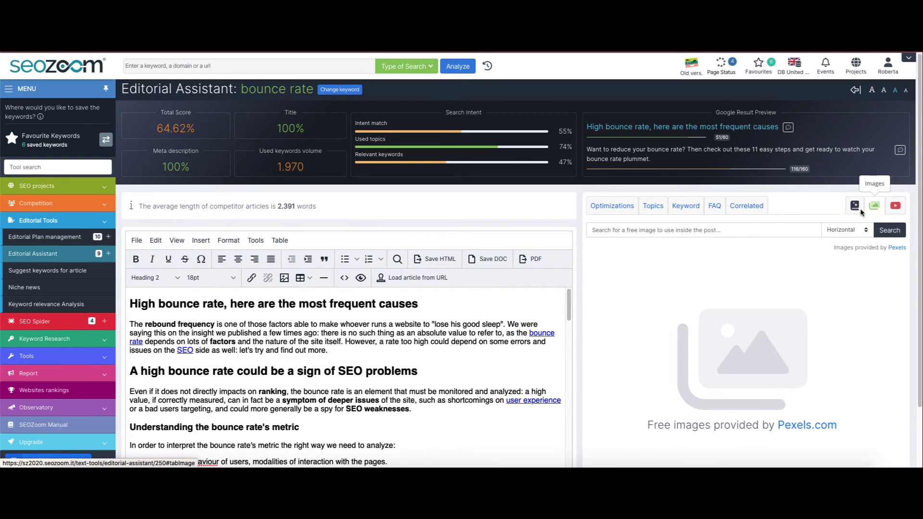
{"action": "left_click", "coordinate": [744, 230]}
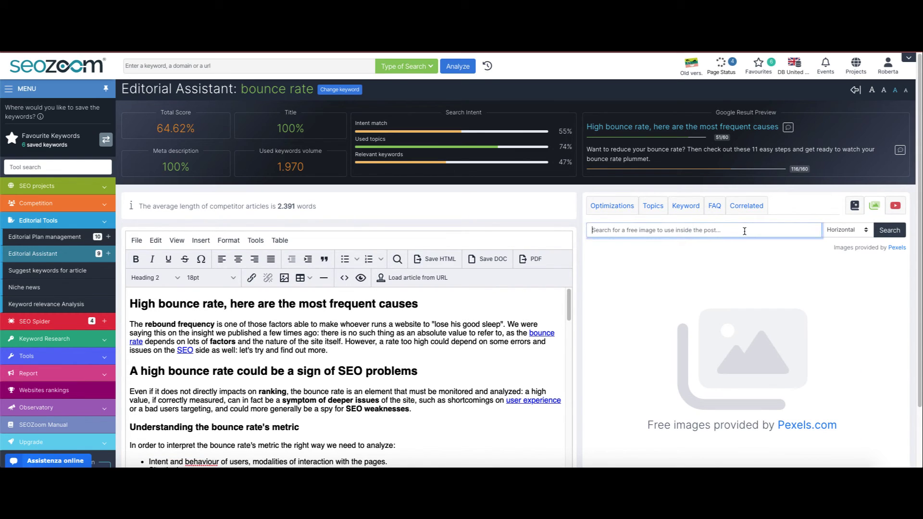
{"action": "type", "text": "appl"}
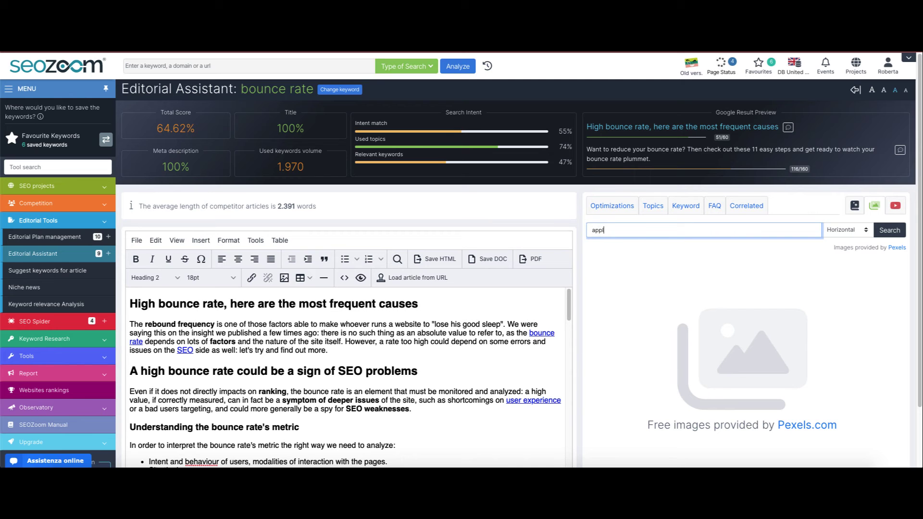
{"action": "left_click", "coordinate": [864, 233]}
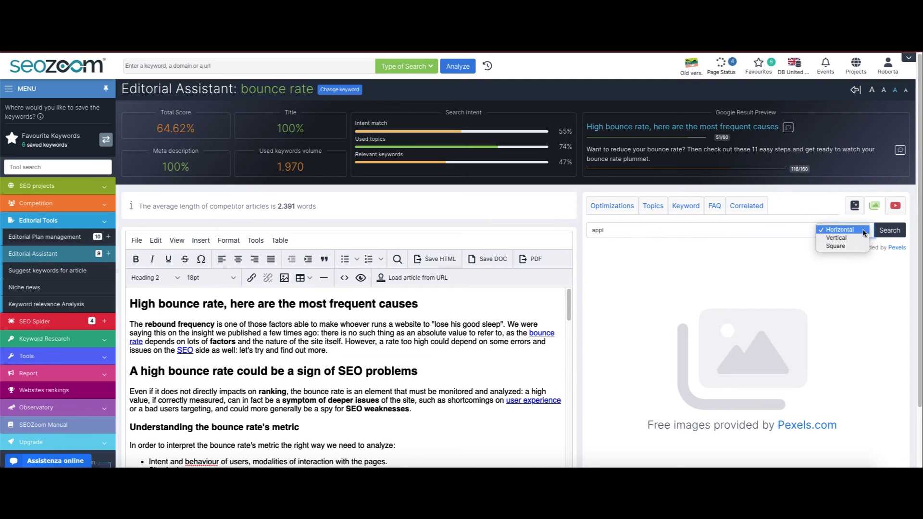
{"action": "left_click", "coordinate": [688, 230]}
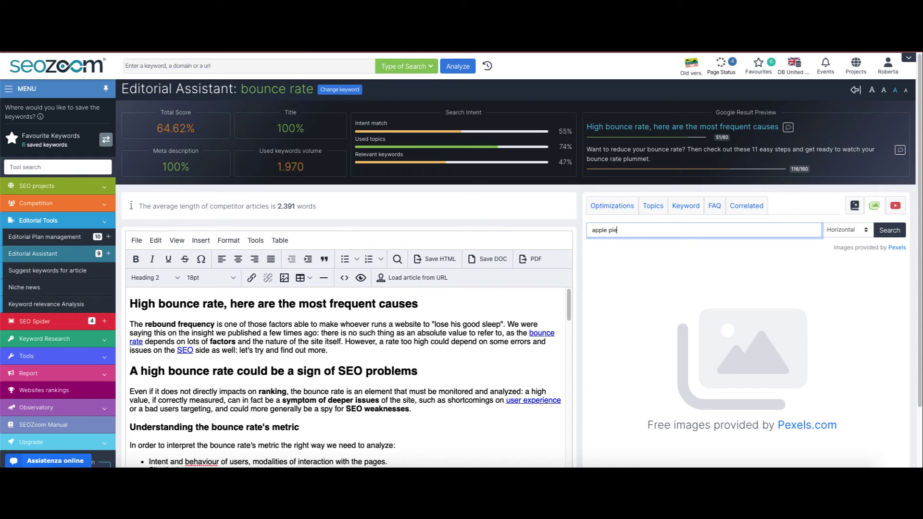
{"action": "type", "text": "e pie"}
{"action": "left_click", "coordinate": [889, 231]}
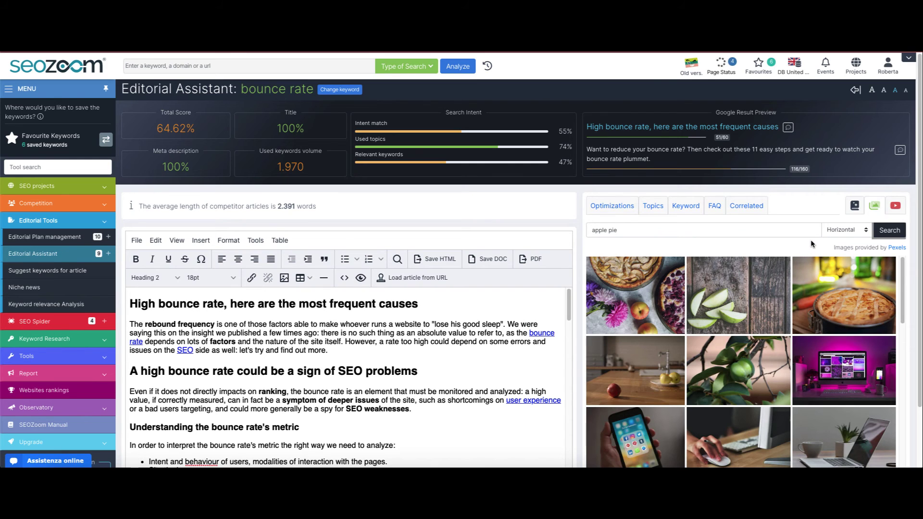
Search for YouTube videos about "apple pie" in the assistant's video search
{"action": "left_click", "coordinate": [897, 211]}
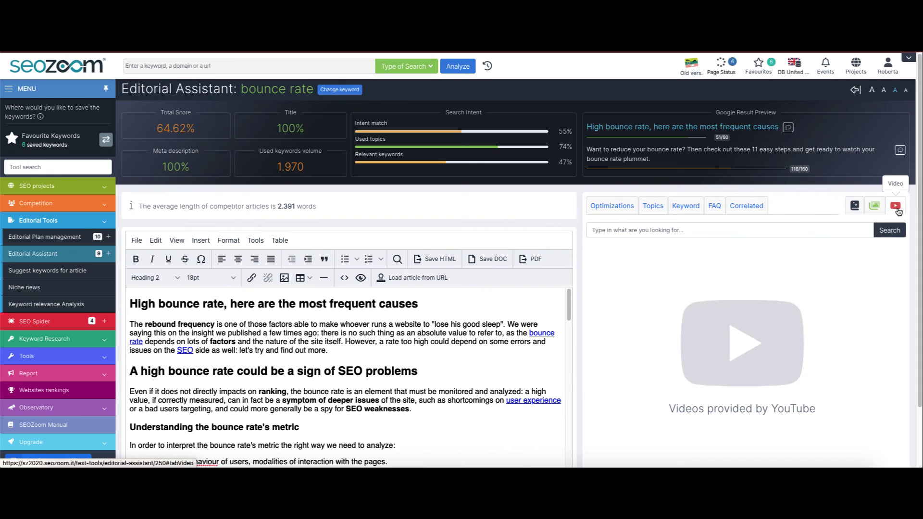
{"action": "left_click", "coordinate": [804, 233]}
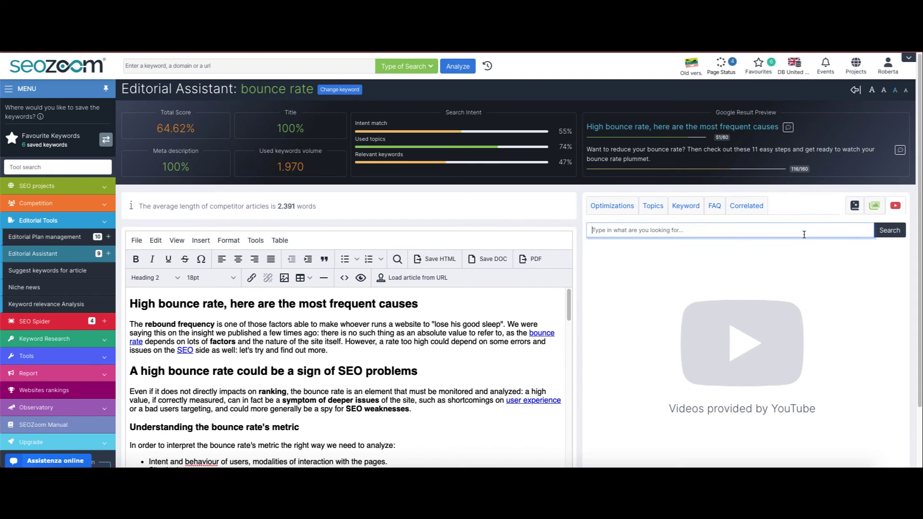
{"action": "type", "text": "apple pie"}
{"action": "left_click", "coordinate": [886, 234]}
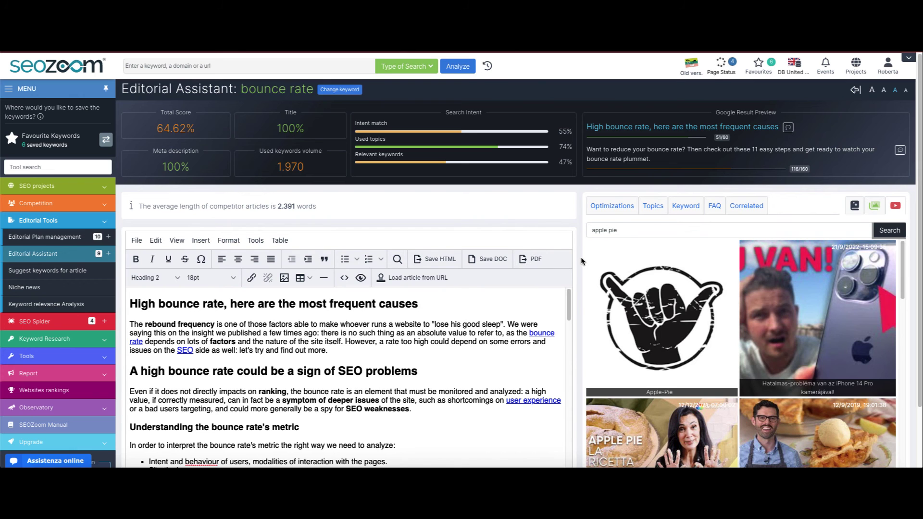
Look through the article's HTML source code and close it without saving any change
{"action": "scroll", "coordinate": [578, 256], "scroll_direction": "down", "scroll_amount": 1}
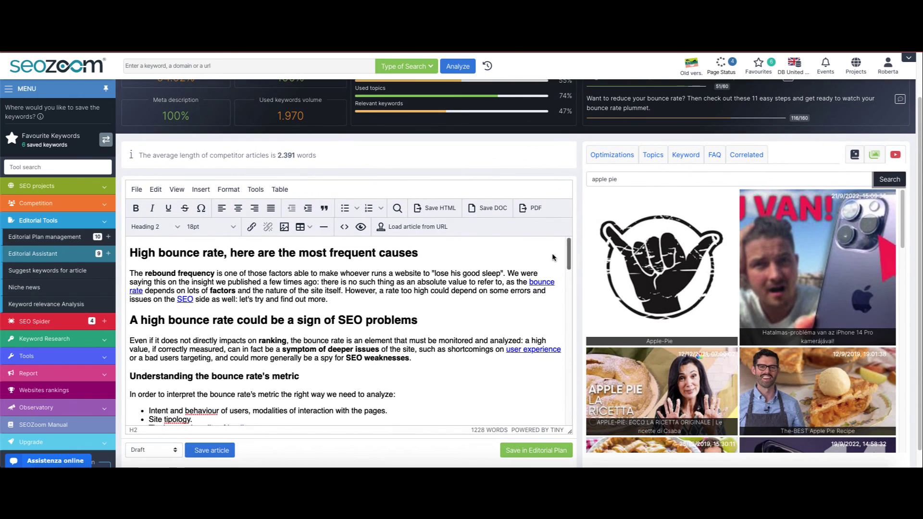
{"action": "left_click", "coordinate": [344, 226]}
{"action": "scroll", "coordinate": [340, 233], "scroll_direction": "down", "scroll_amount": 8}
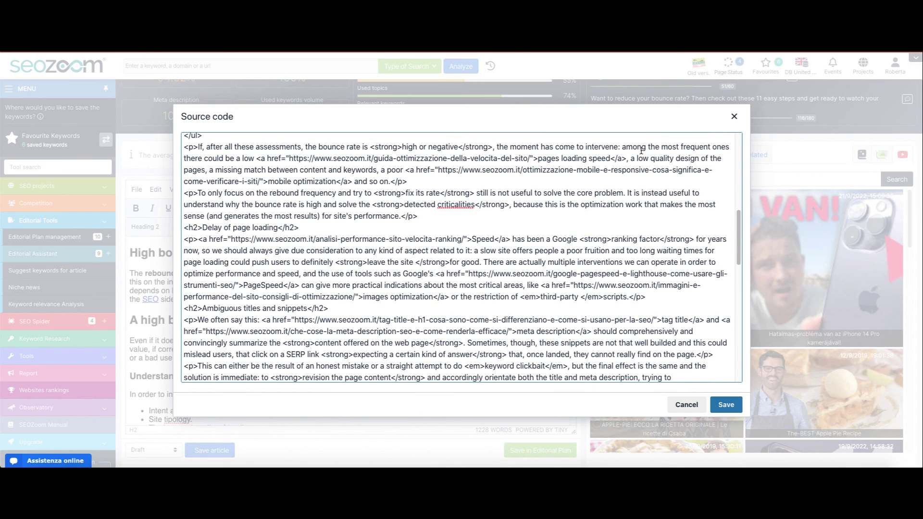
{"action": "left_click", "coordinate": [734, 117]}
Review the status options available for saving the article and close the list without choosing another one
{"action": "scroll", "coordinate": [437, 189], "scroll_direction": "down", "scroll_amount": 1}
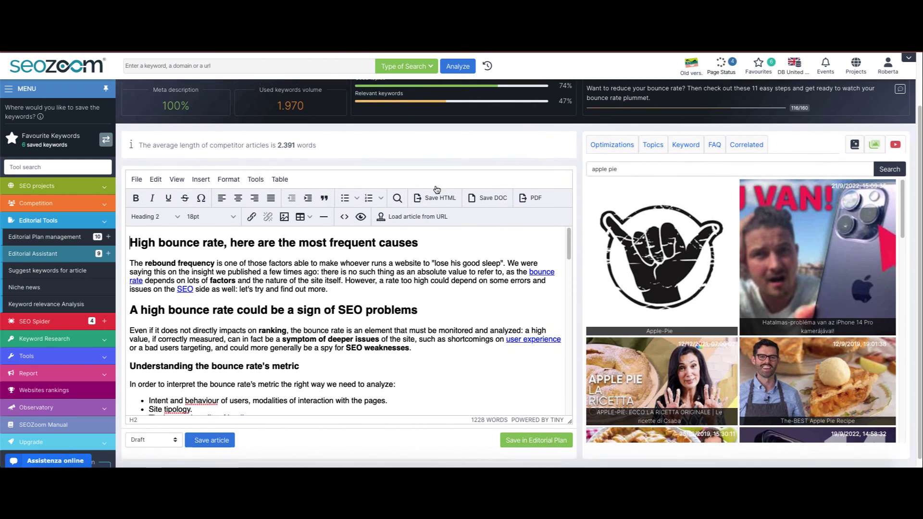
{"action": "left_click", "coordinate": [172, 436]}
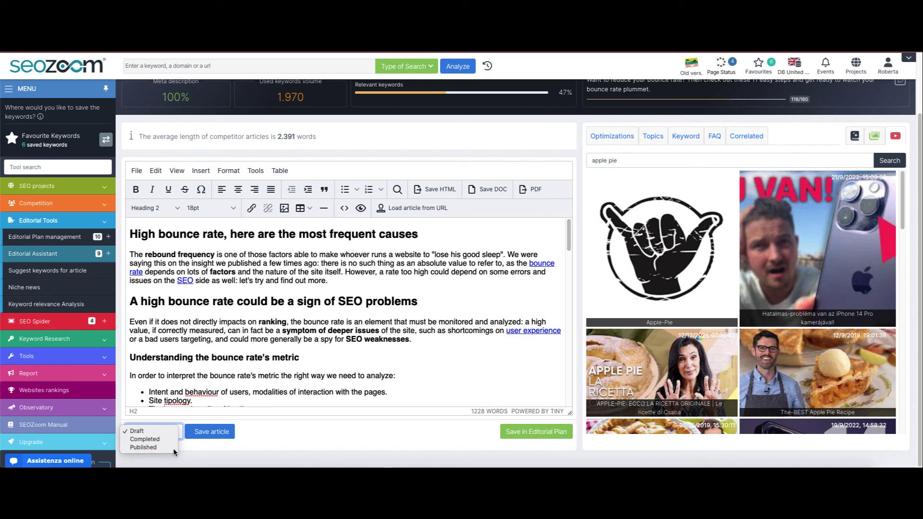
{"action": "left_click", "coordinate": [188, 451]}
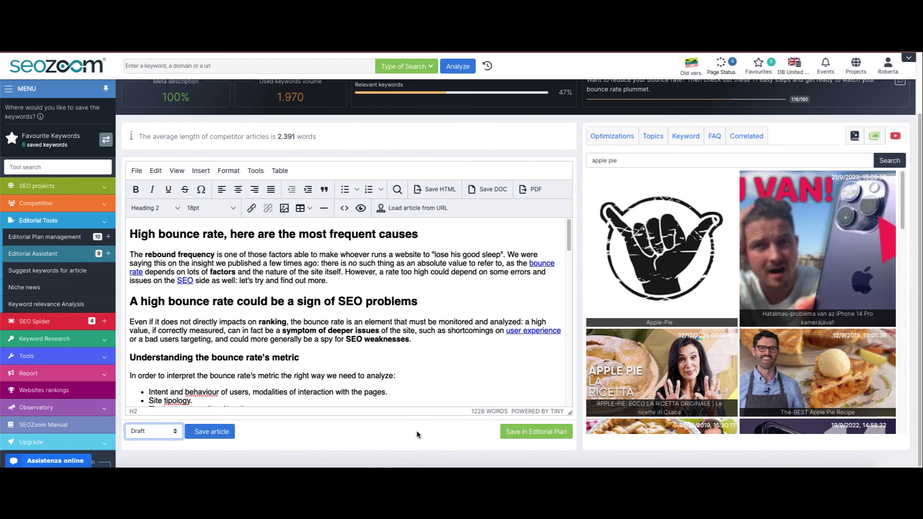
Leave the bounce rate article for the Editorial Assistant's list of uncategorized articles, and return to the main dashboard
{"action": "scroll", "coordinate": [415, 422], "scroll_direction": "up", "scroll_amount": 1}
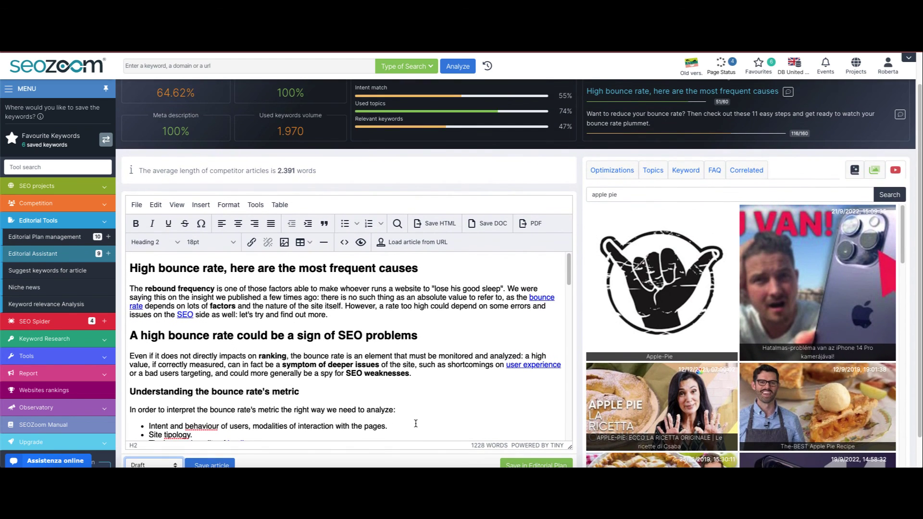
{"action": "scroll", "coordinate": [416, 423], "scroll_direction": "up", "scroll_amount": 1}
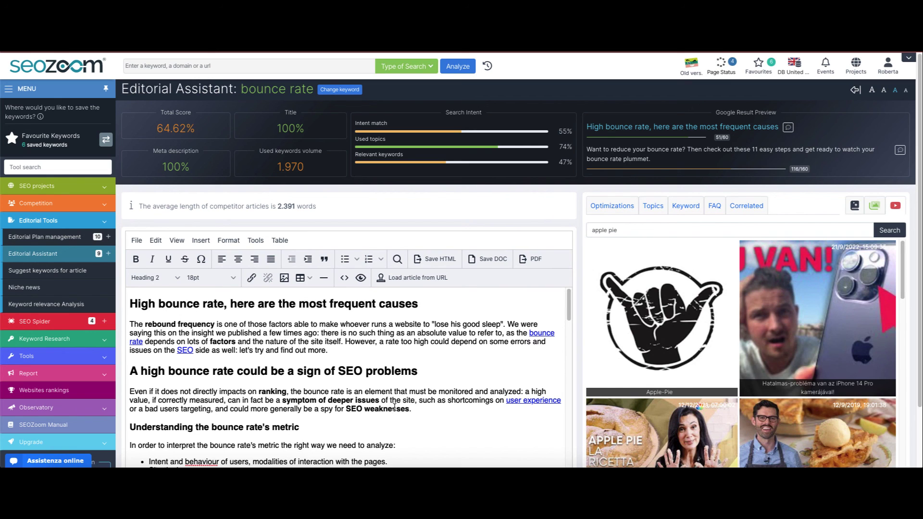
{"action": "left_click", "coordinate": [72, 258]}
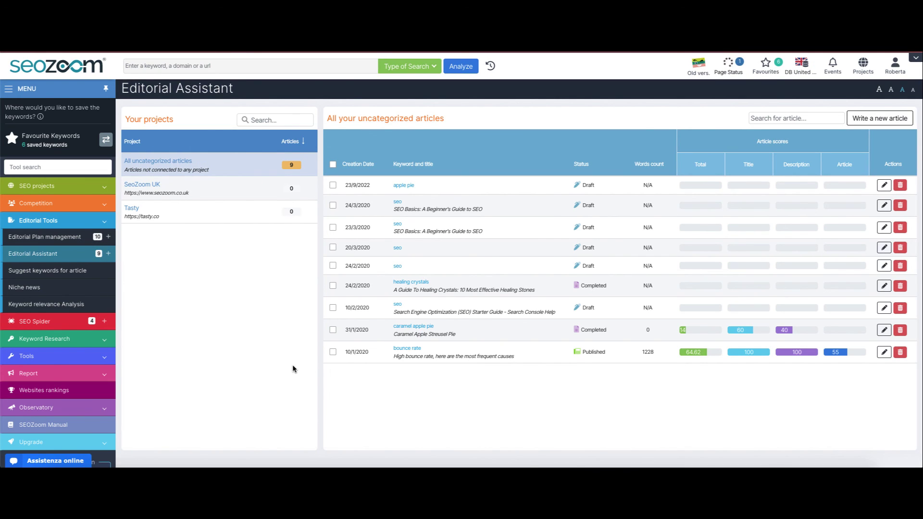
{"action": "left_click", "coordinate": [71, 69]}
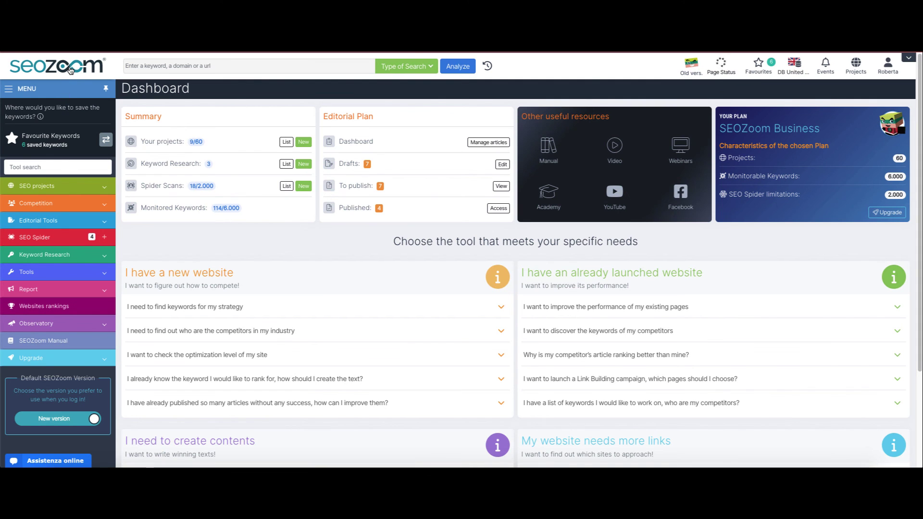